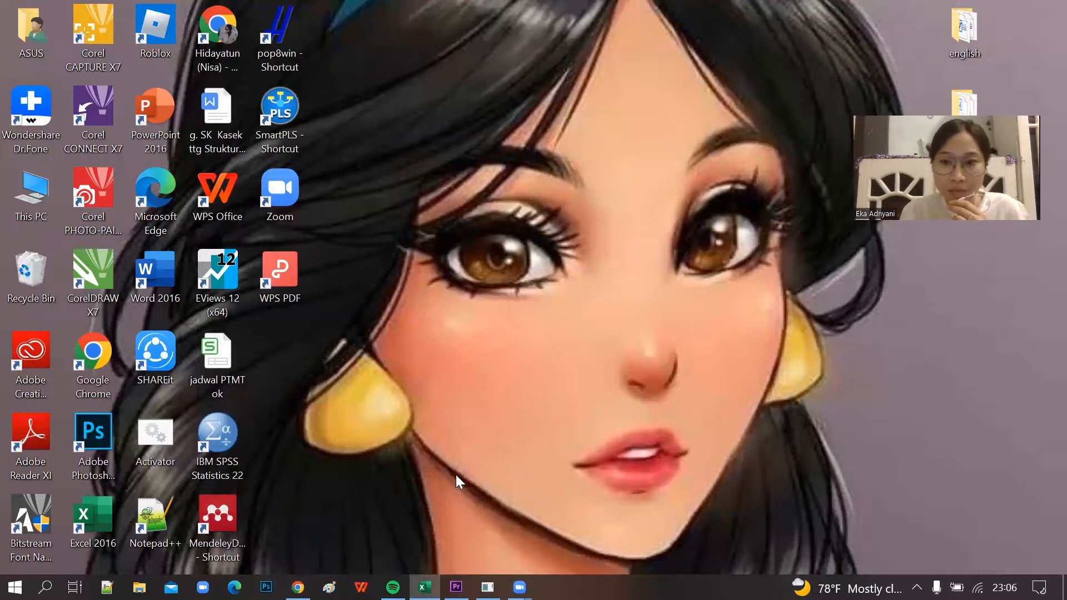
Switch to Excel and save the Data PLS workbook in the EKA folder as CSV (Comma delimited), keeping that format
{"action": "mouse_move", "coordinate": [424, 587]}
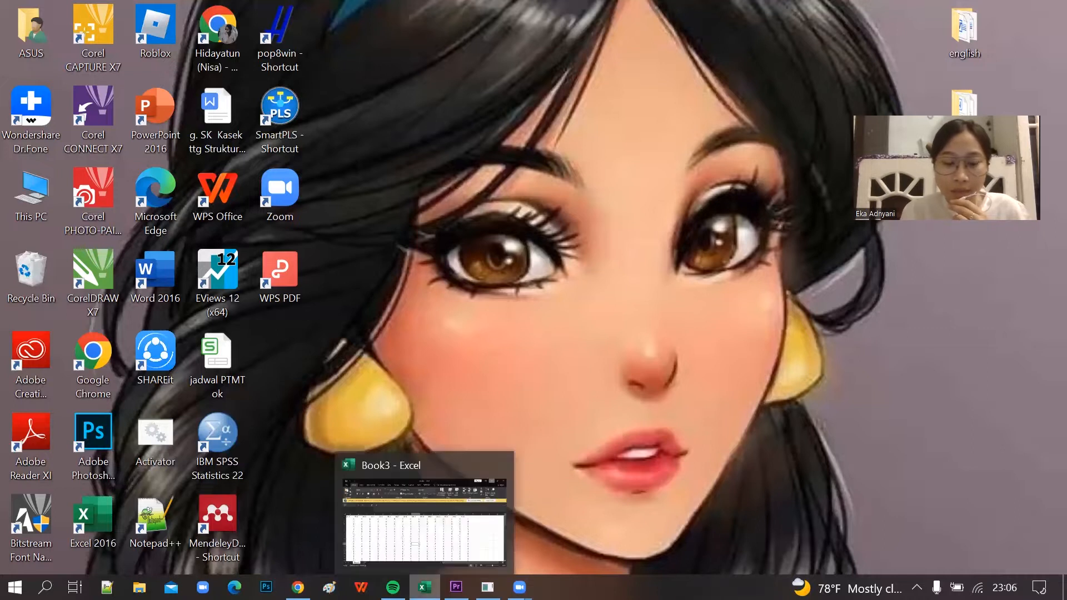
{"action": "left_click", "coordinate": [424, 587]}
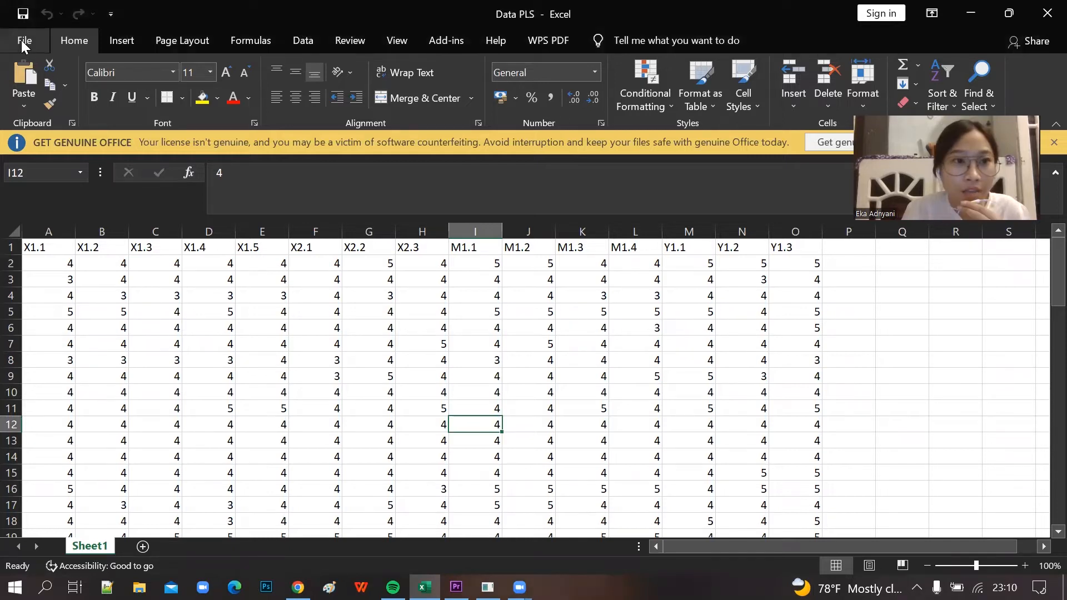
{"action": "left_click", "coordinate": [21, 40]}
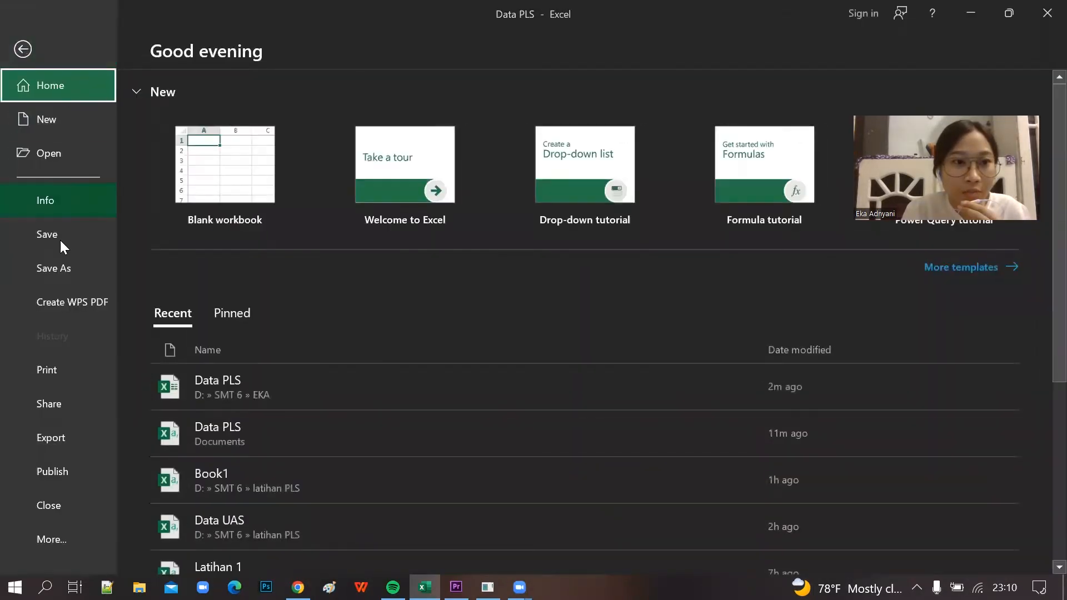
{"action": "left_click", "coordinate": [84, 268]}
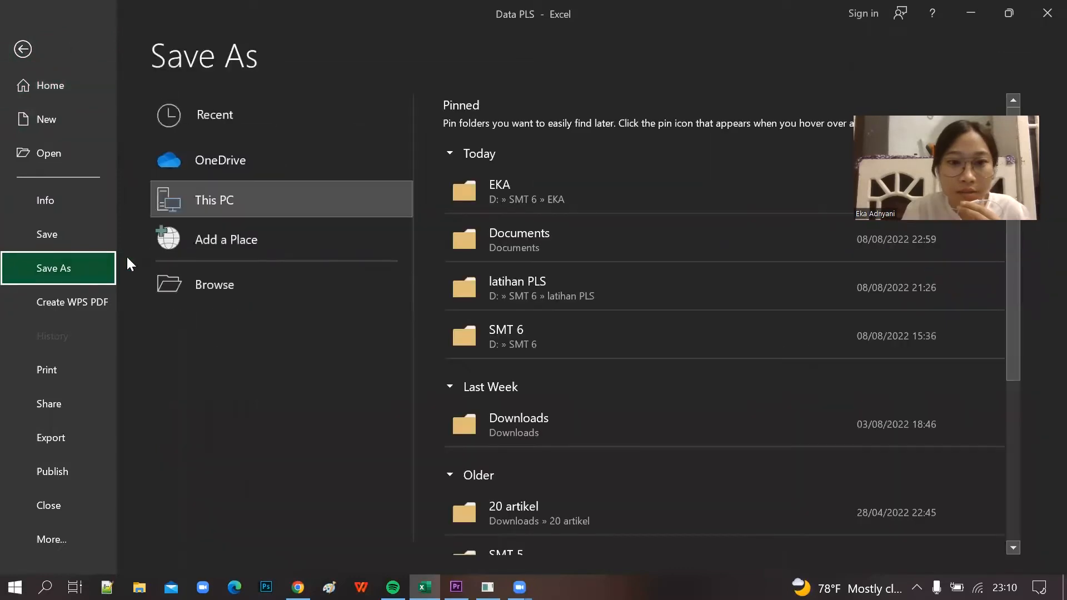
{"action": "left_click", "coordinate": [571, 202]}
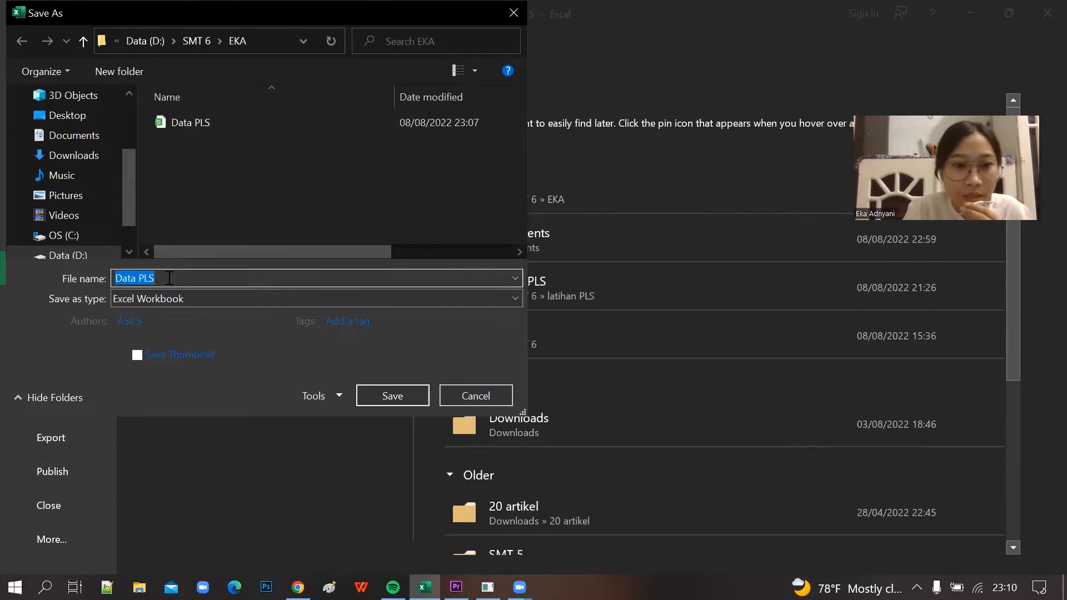
{"action": "left_click", "coordinate": [193, 299]}
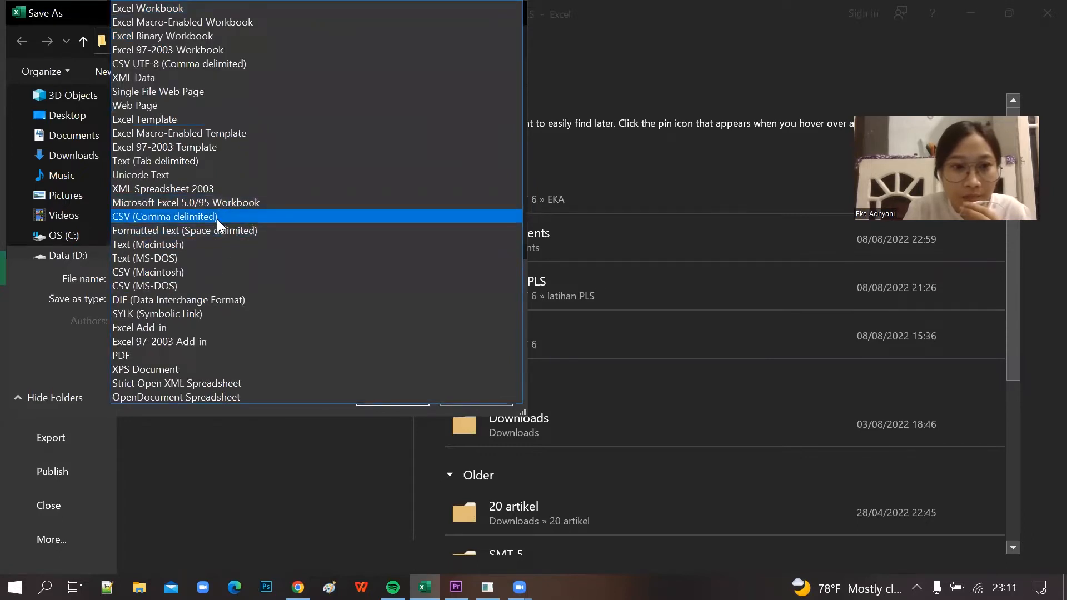
{"action": "left_click", "coordinate": [217, 218]}
{"action": "left_click", "coordinate": [392, 374]}
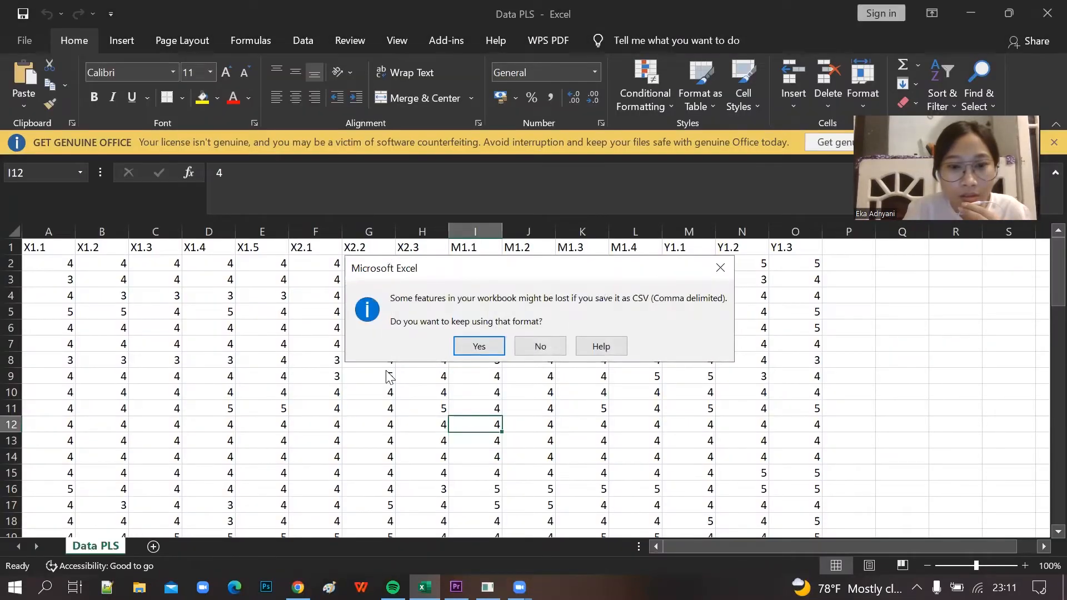
{"action": "left_click", "coordinate": [479, 346]}
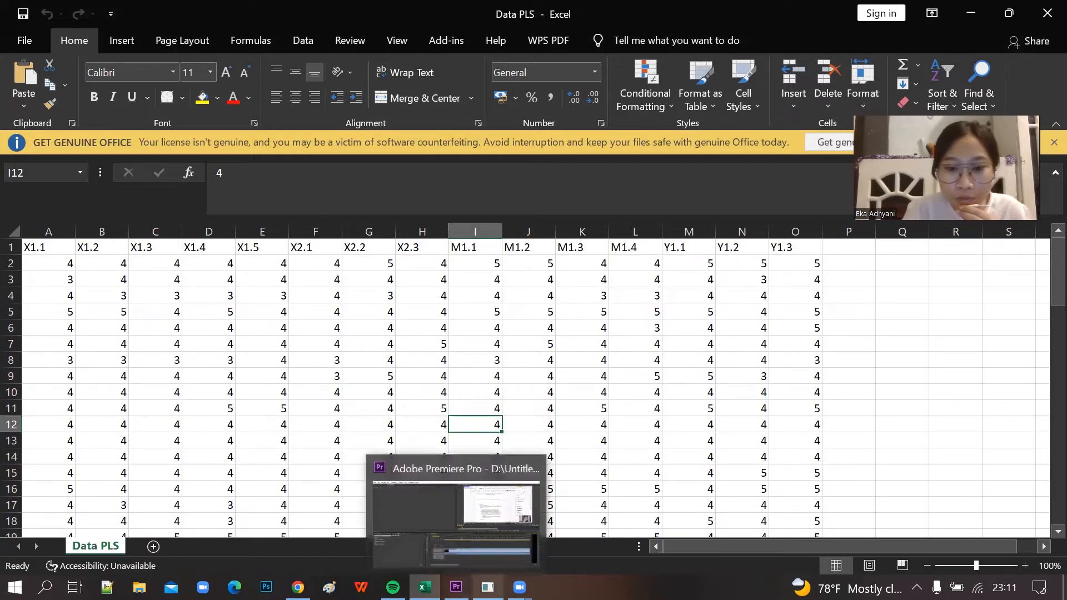
Switch to SmartPLS and create a new project named DATA PLS
{"action": "left_click", "coordinate": [488, 587]}
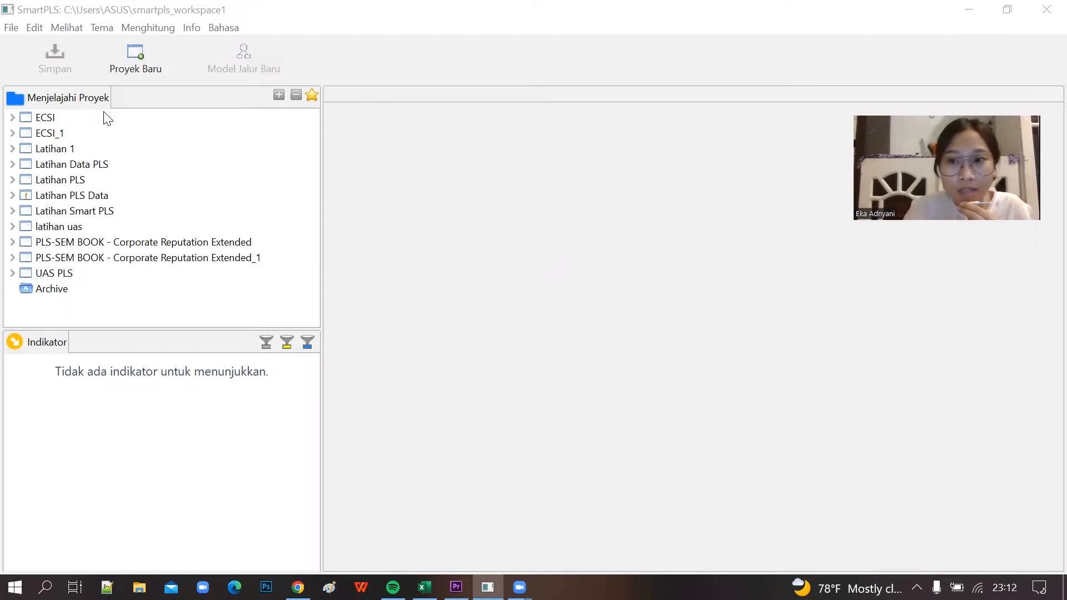
{"action": "left_click", "coordinate": [134, 55]}
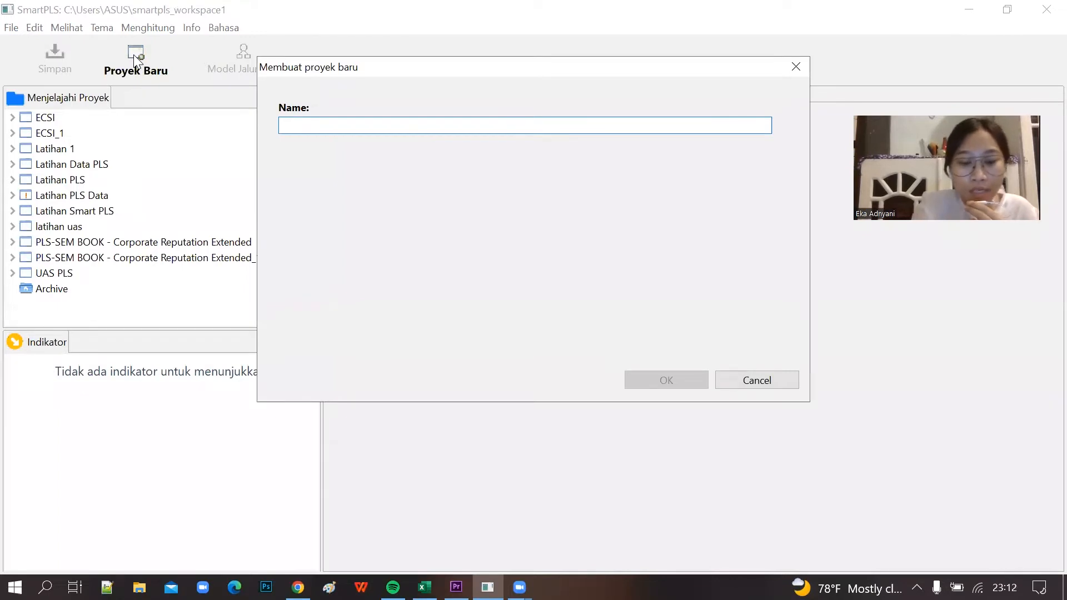
{"action": "type", "text": "DATA "}
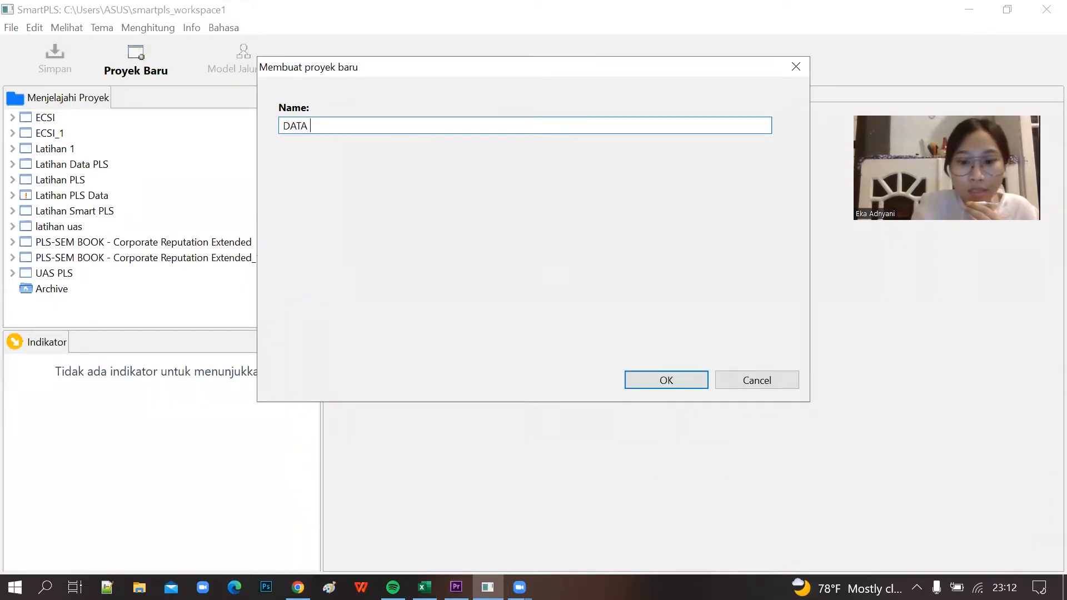
{"action": "type", "text": "PLS"}
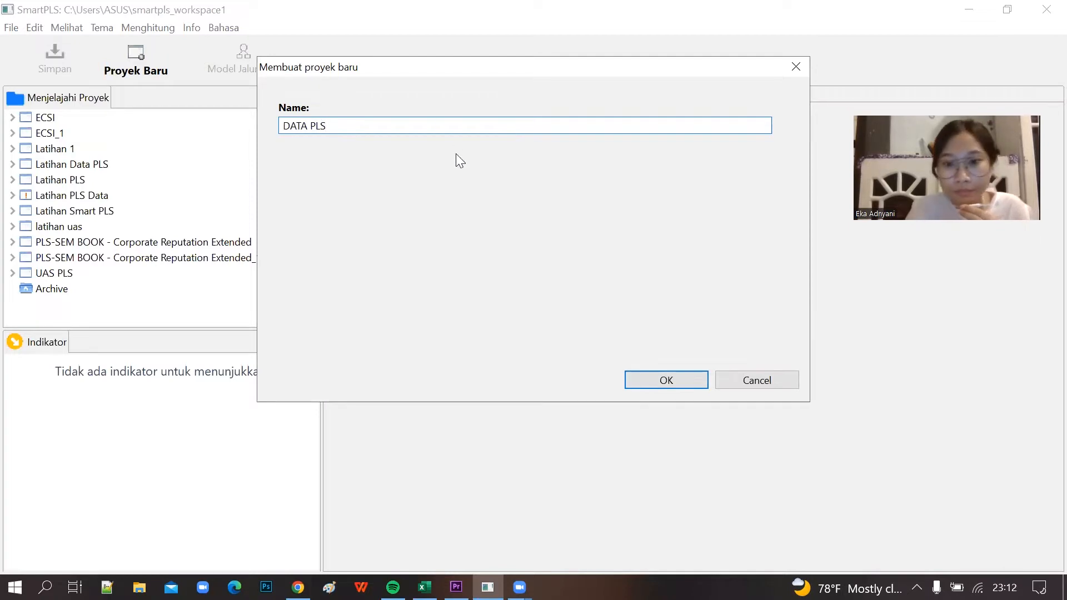
{"action": "left_click", "coordinate": [679, 384]}
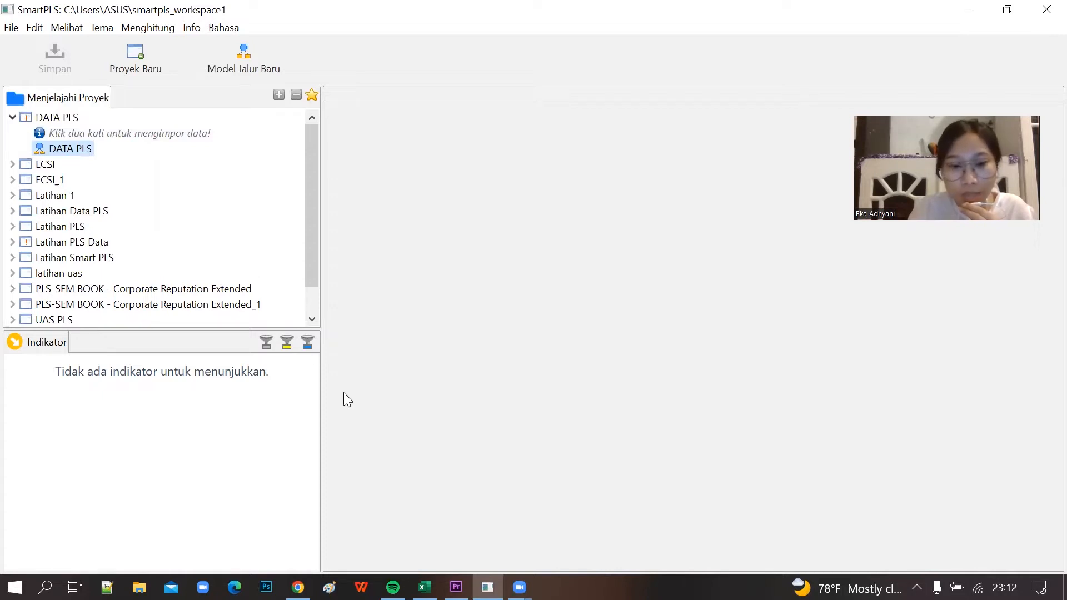
Import the Data PLS file from D: > SMT 6 > EKA into the DATA PLS project, keeping the name Data PLS
{"action": "right_click", "coordinate": [144, 136]}
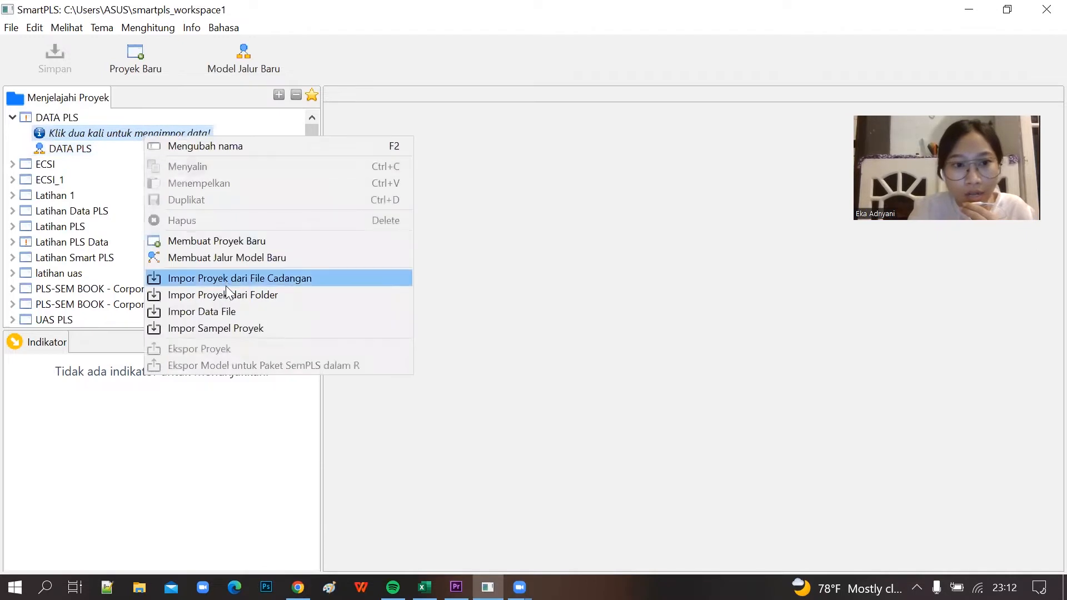
{"action": "left_click", "coordinate": [221, 315]}
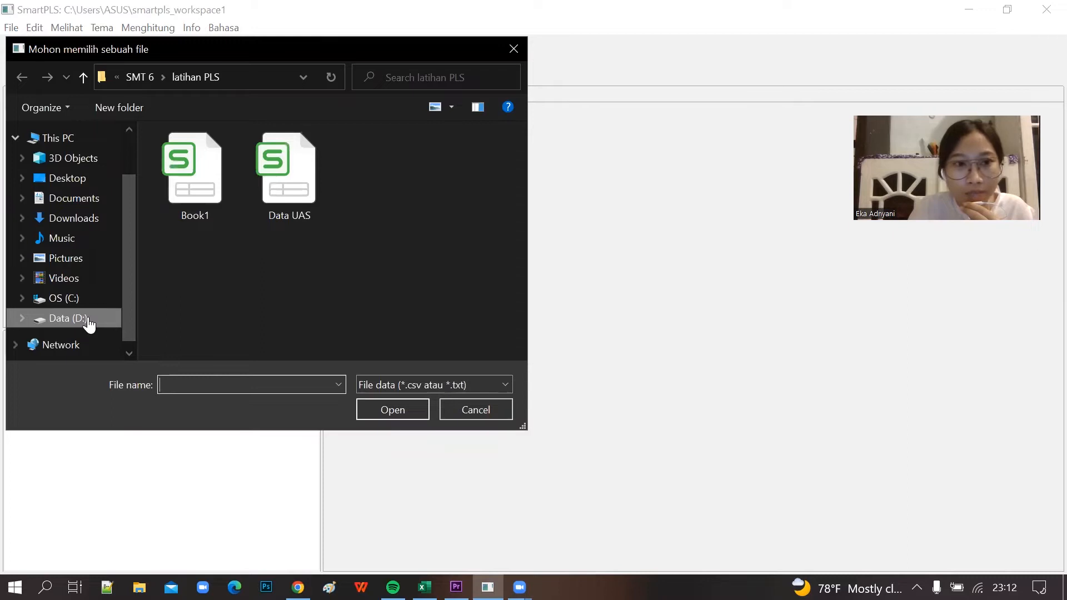
{"action": "left_click", "coordinate": [87, 320]}
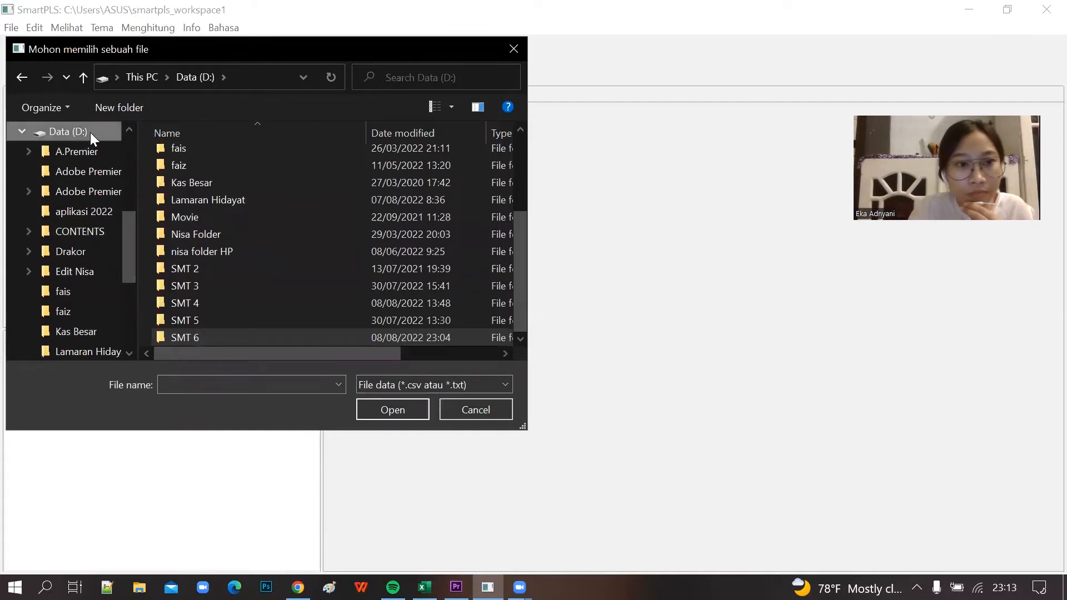
{"action": "double_click", "coordinate": [206, 337]}
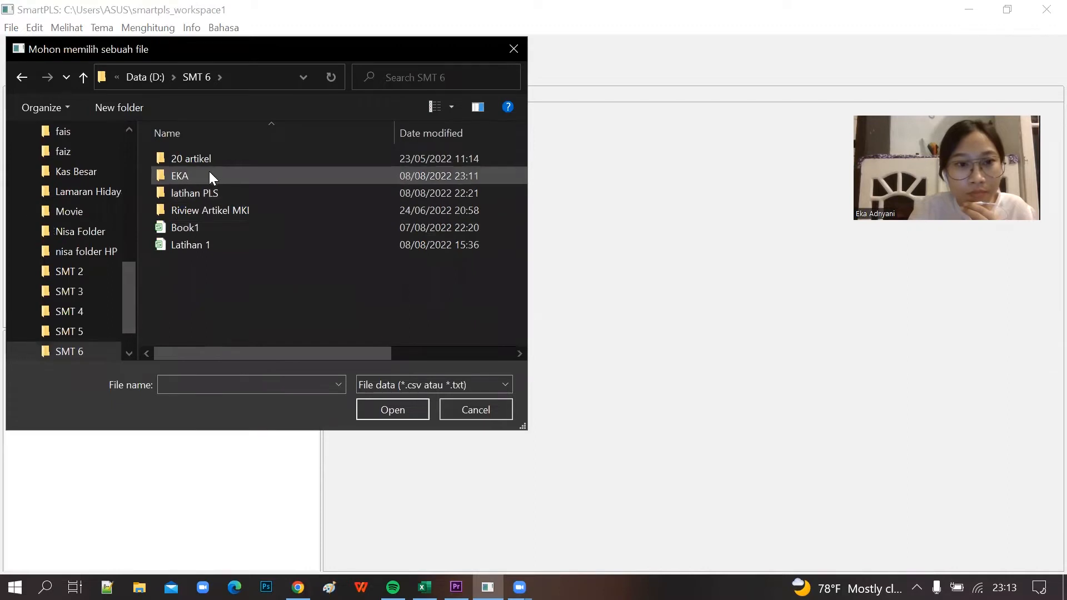
{"action": "double_click", "coordinate": [209, 171]}
{"action": "left_click", "coordinate": [205, 160]}
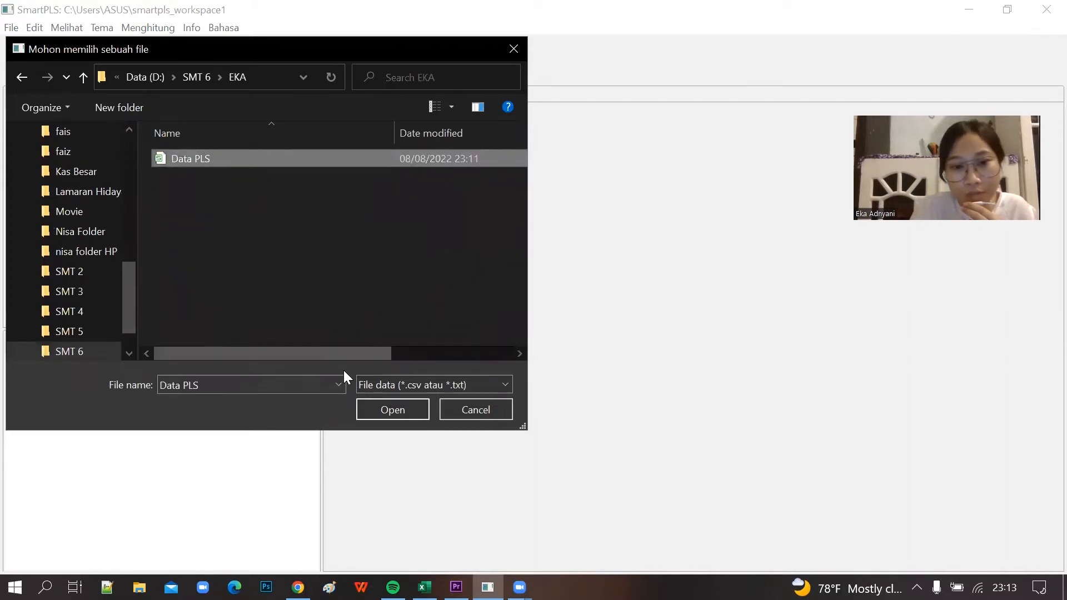
{"action": "left_click", "coordinate": [394, 411]}
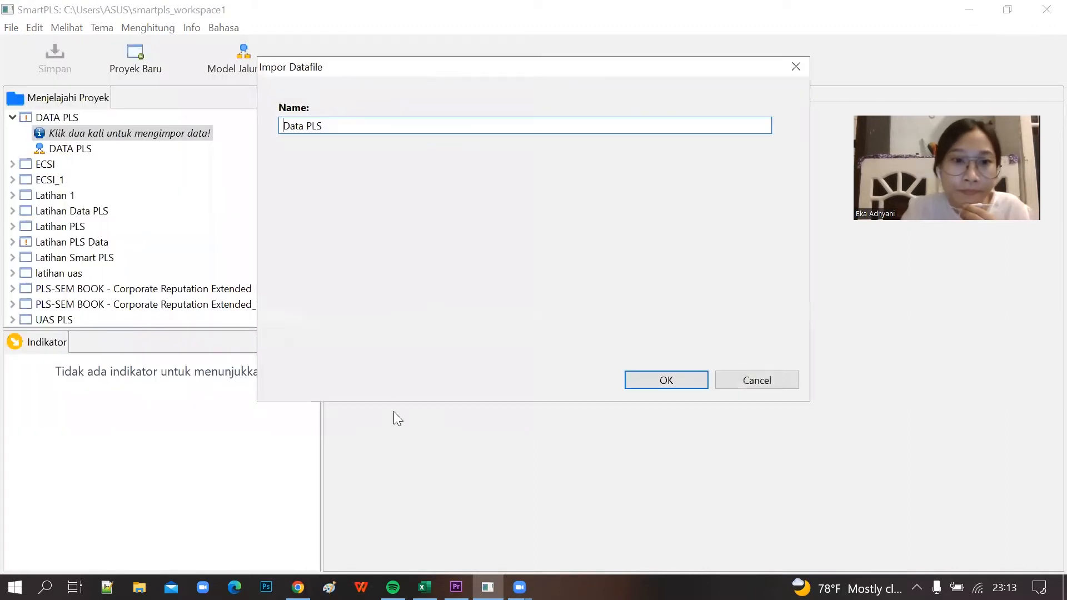
{"action": "left_click", "coordinate": [676, 379]}
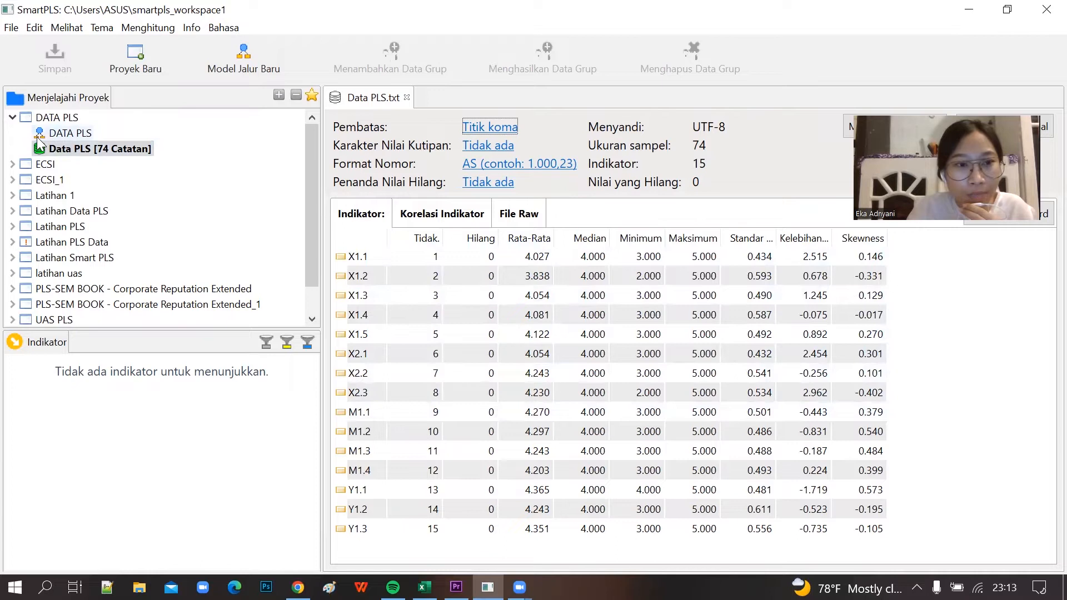
Open the DATA PLS path model of the project for editing
{"action": "double_click", "coordinate": [69, 134]}
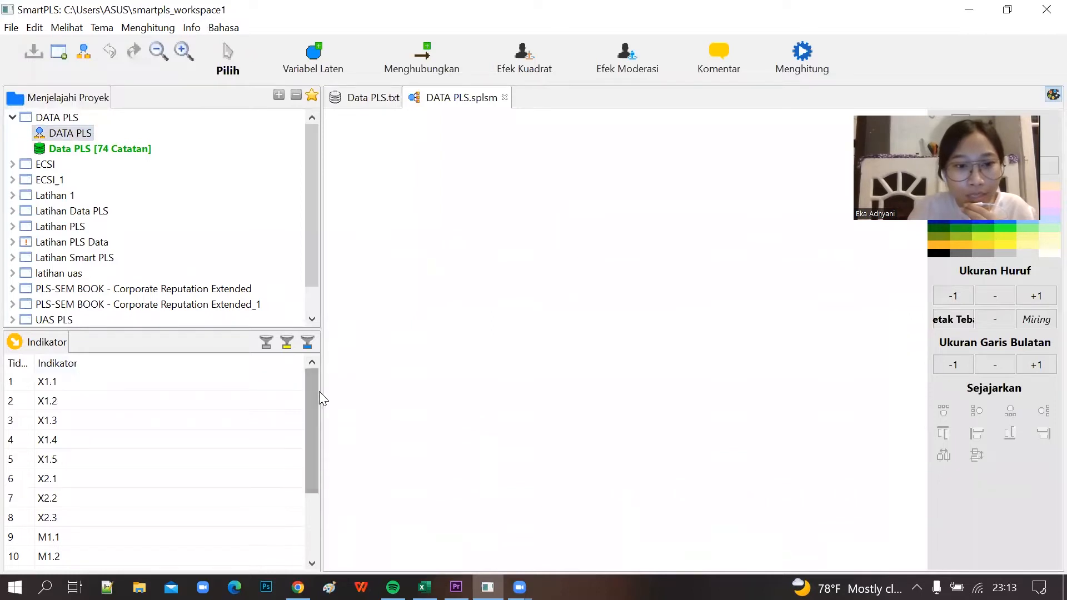
{"action": "left_click_drag", "start_coordinate": [309, 389], "coordinate": [310, 362]}
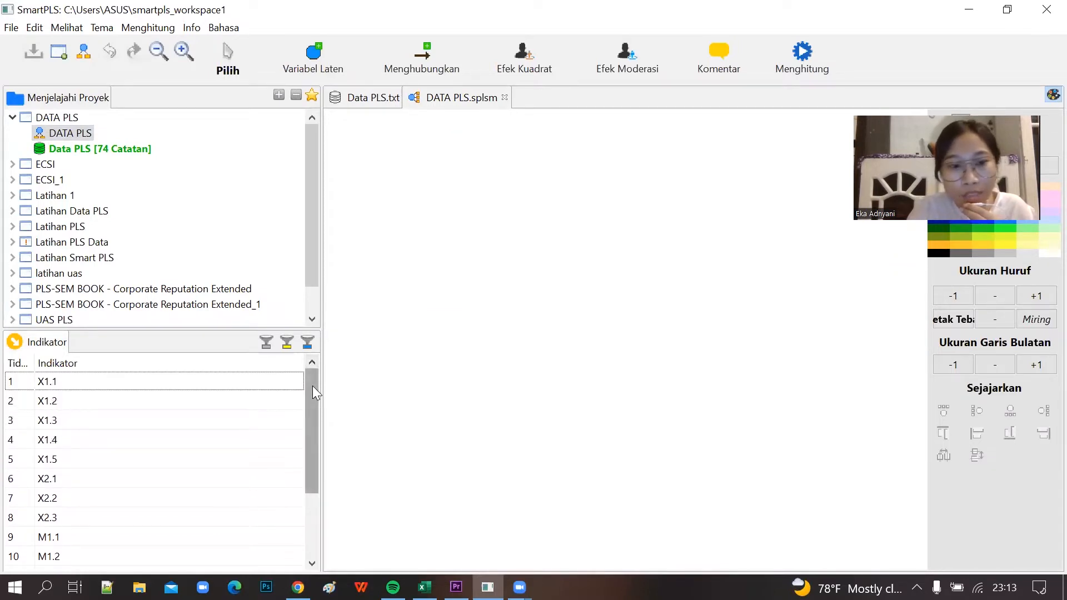
{"action": "left_click_drag", "start_coordinate": [312, 389], "coordinate": [309, 348]}
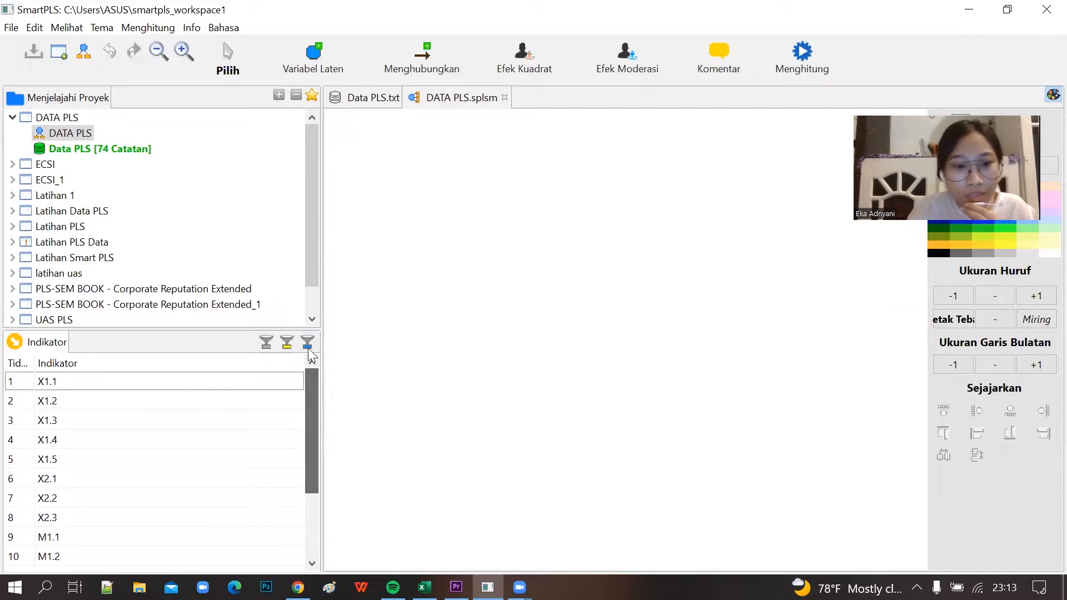
Add indicators X1.1, X1.2, X1.3, X1.4 and X1.5 to the empty canvas together as one latent variable
{"action": "left_click", "coordinate": [70, 382]}
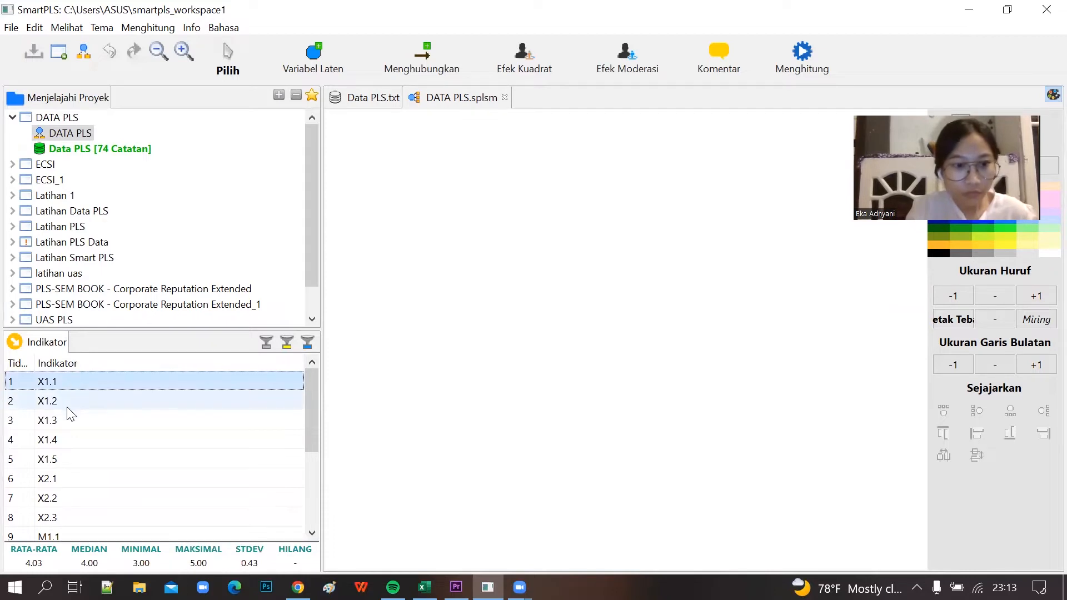
{"action": "left_click", "coordinate": [67, 404], "text": "ctrl"}
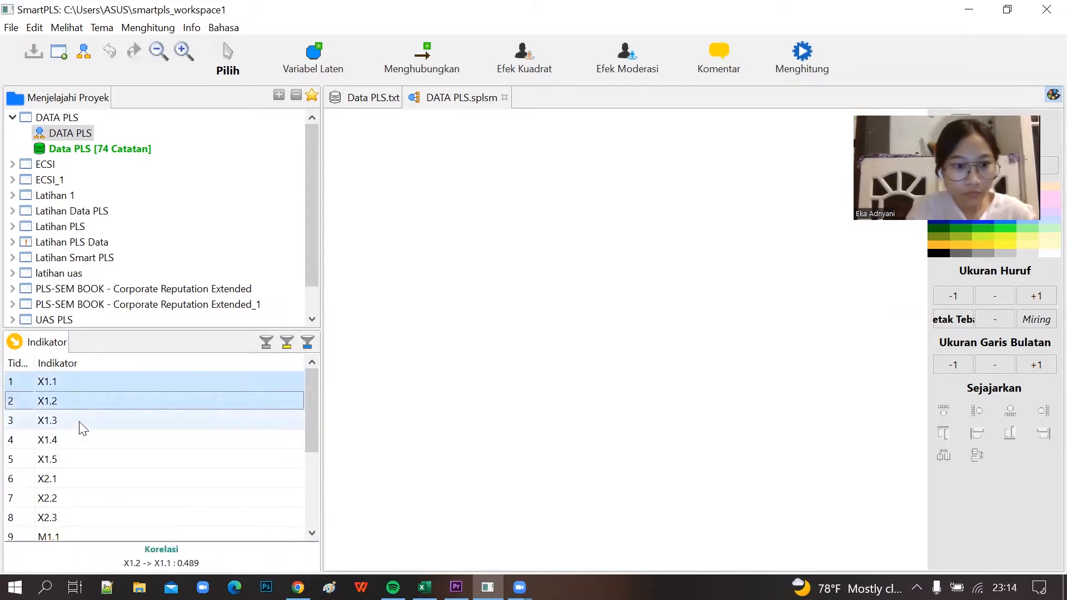
{"action": "left_click", "coordinate": [79, 421], "text": "ctrl"}
{"action": "left_click", "coordinate": [74, 443], "text": "ctrl"}
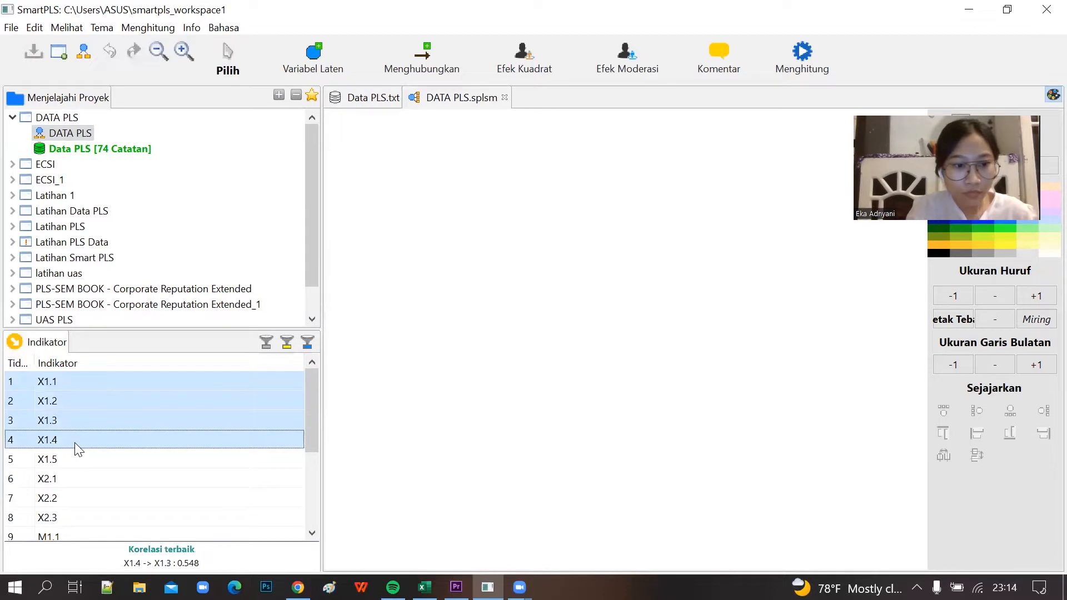
{"action": "left_click", "coordinate": [72, 459], "text": "ctrl"}
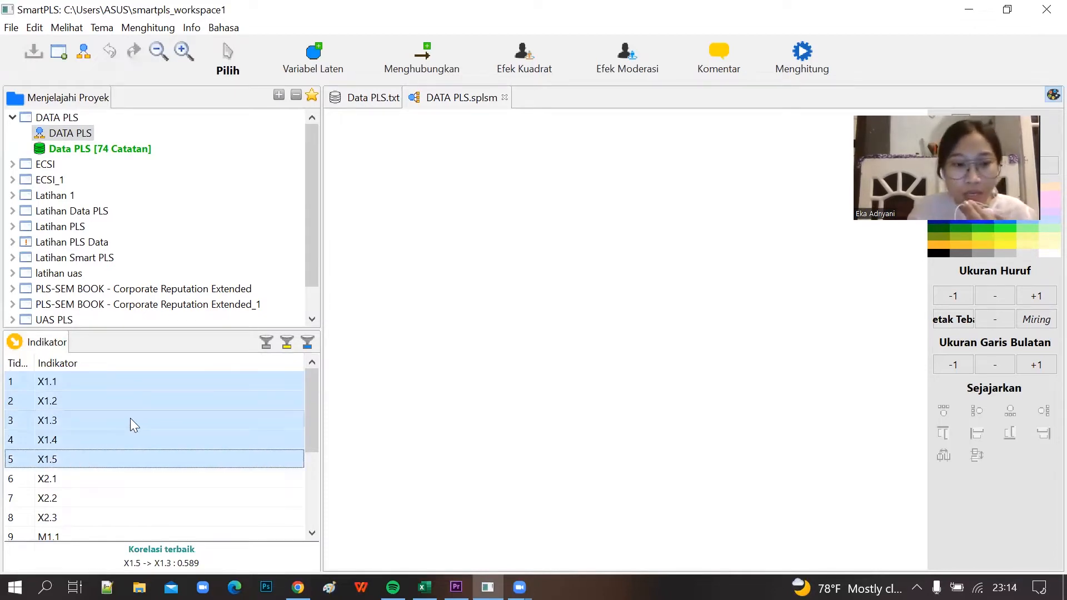
{"action": "left_click_drag", "start_coordinate": [130, 418], "coordinate": [445, 215]}
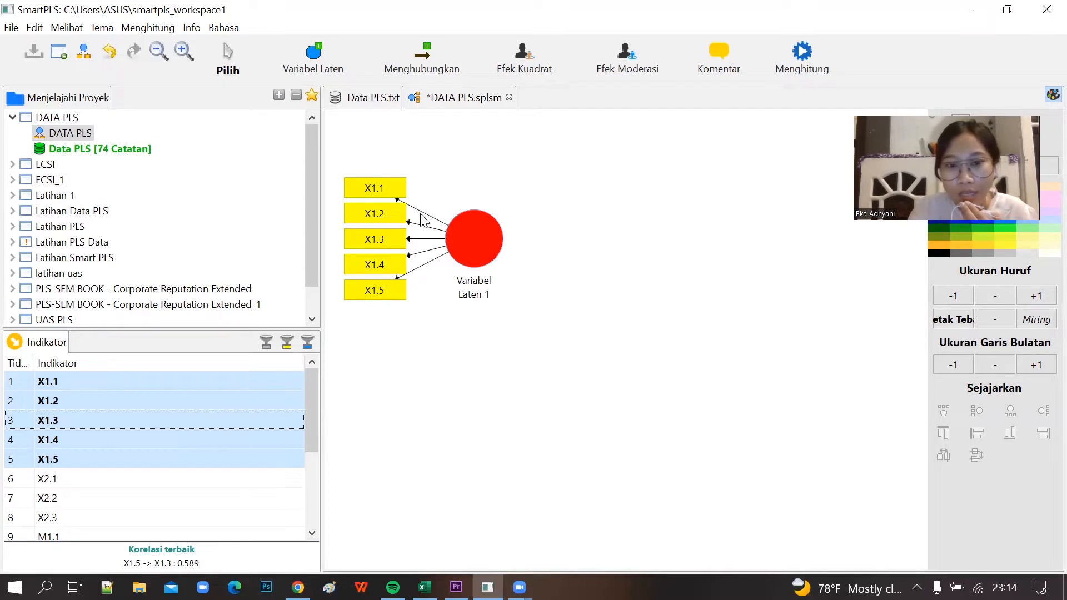
Align the X1 indicators on the right side of their latent variable and return them to its left side
{"action": "left_click", "coordinate": [466, 235]}
{"action": "right_click", "coordinate": [467, 235]}
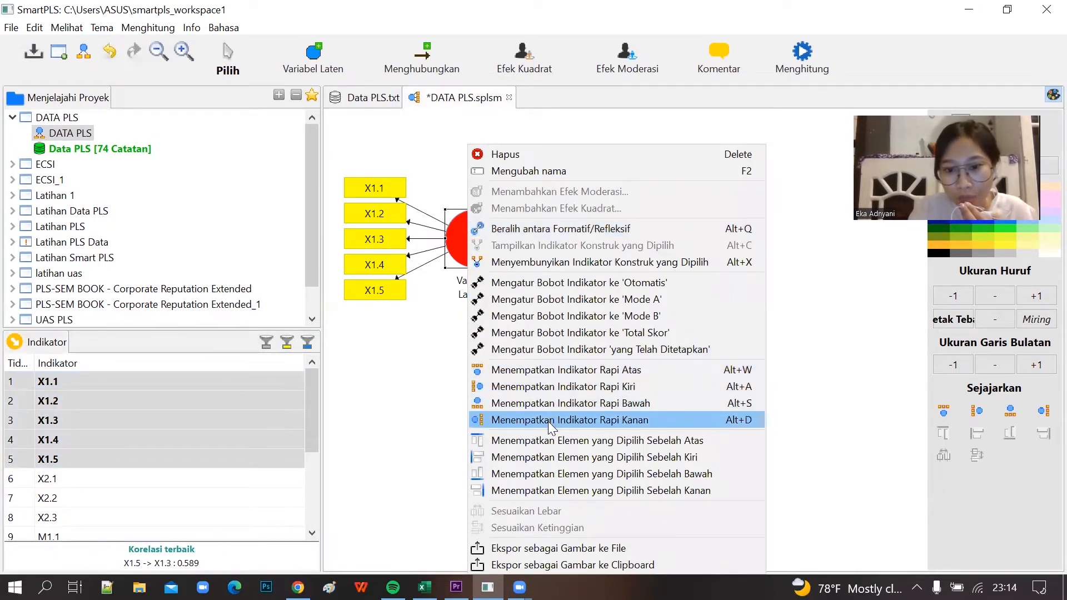
{"action": "left_click", "coordinate": [565, 420]}
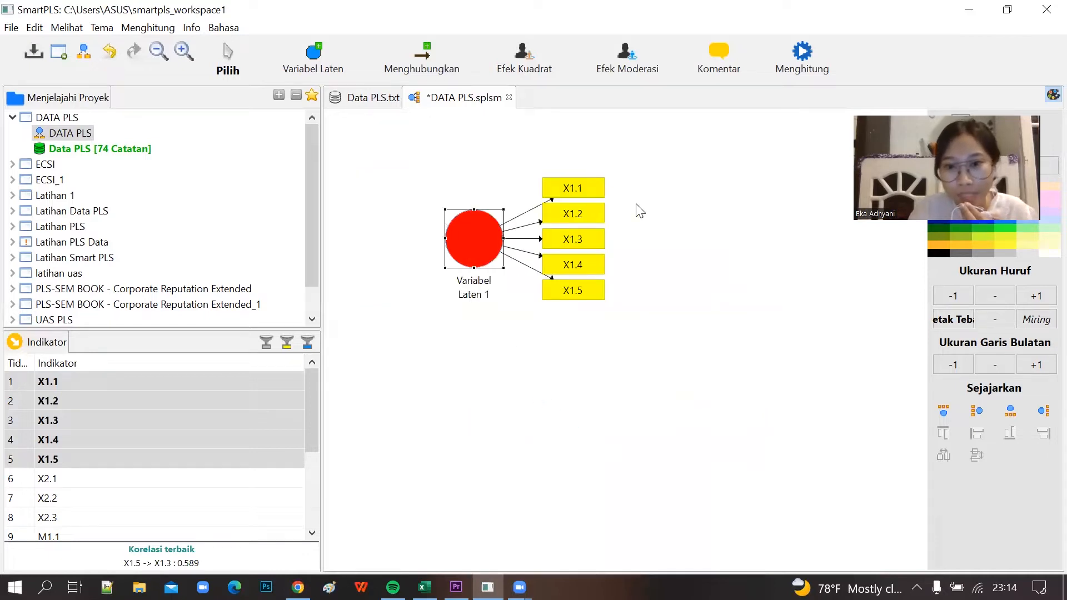
{"action": "right_click", "coordinate": [465, 231]}
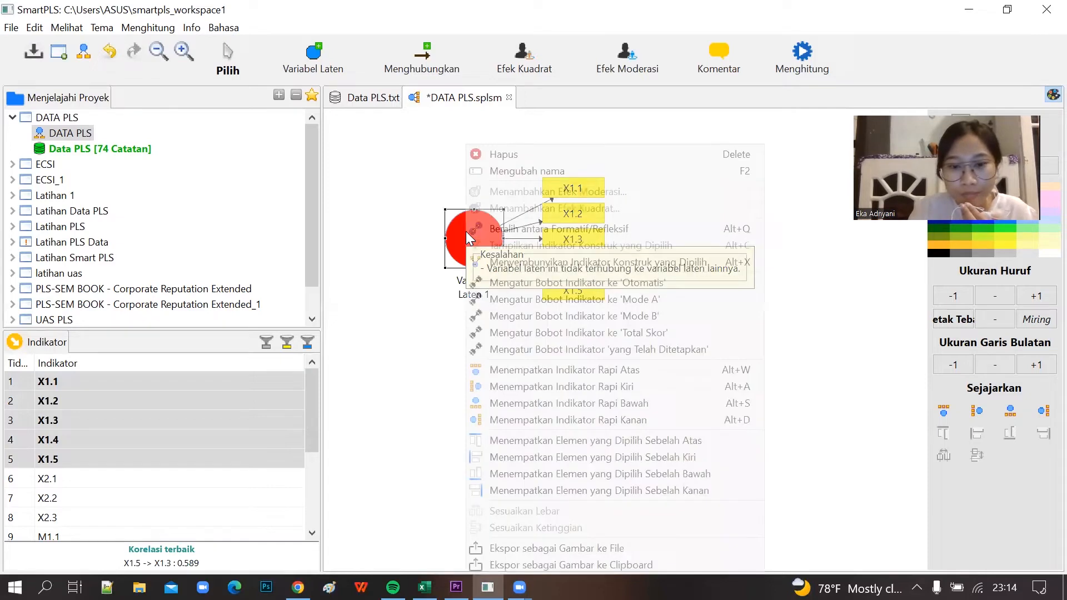
{"action": "left_click", "coordinate": [561, 387]}
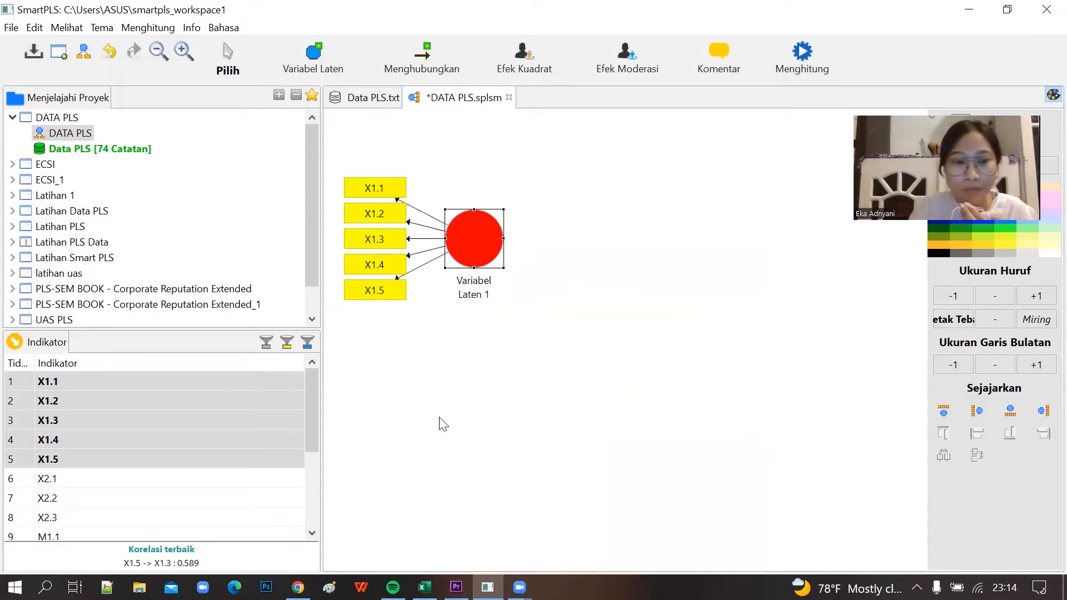
Add indicators X2.1, X2.2 and X2.3 together as a second latent variable below the X1 latent variable
{"action": "left_click_drag", "start_coordinate": [309, 384], "coordinate": [312, 423]}
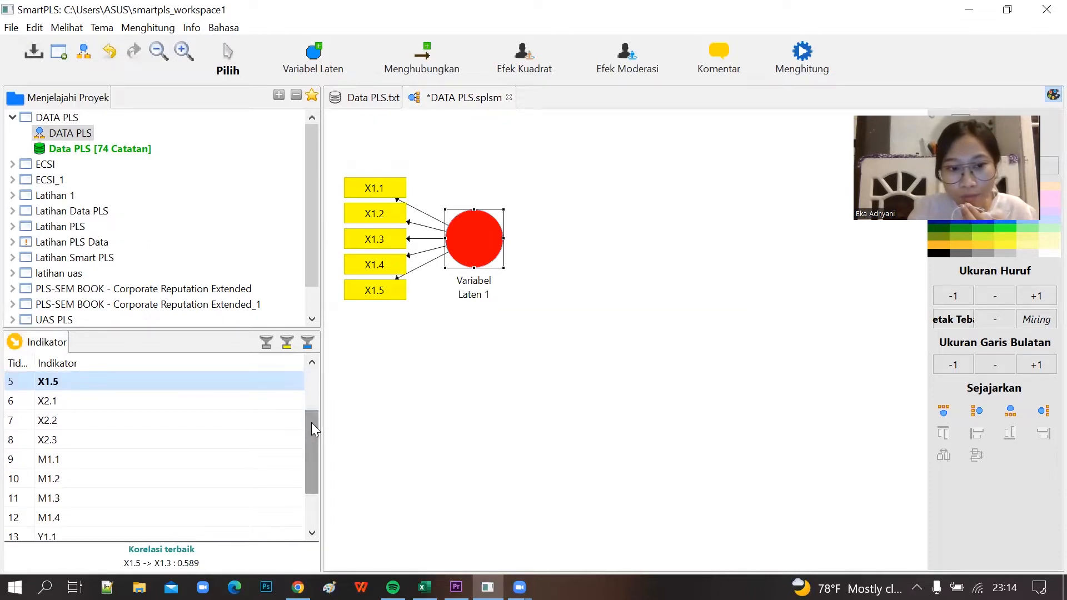
{"action": "left_click", "coordinate": [170, 401]}
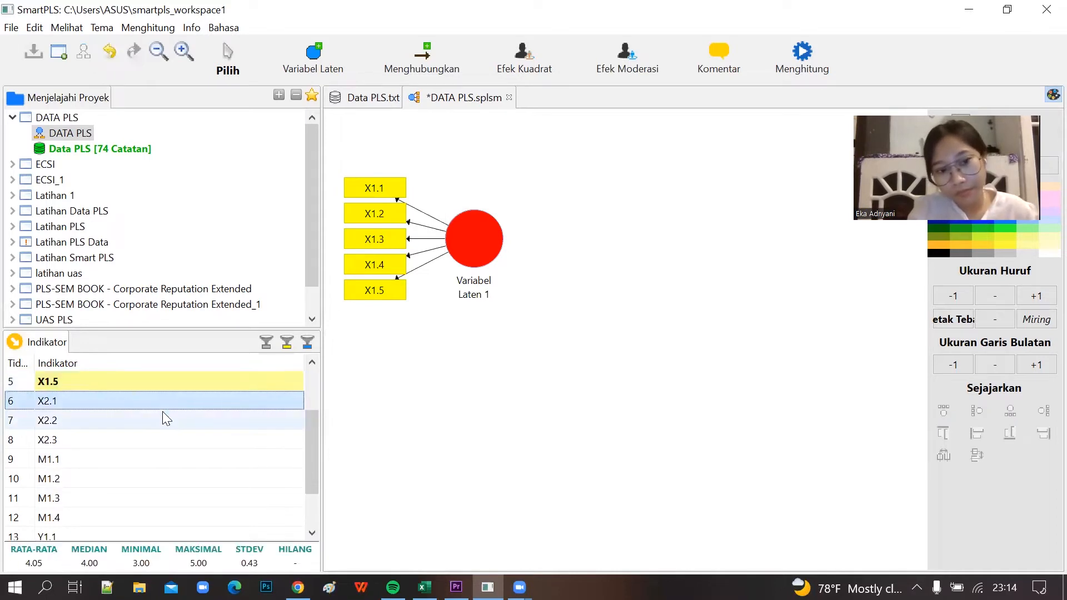
{"action": "left_click", "coordinate": [152, 427], "text": "ctrl"}
{"action": "left_click", "coordinate": [137, 451], "text": "ctrl"}
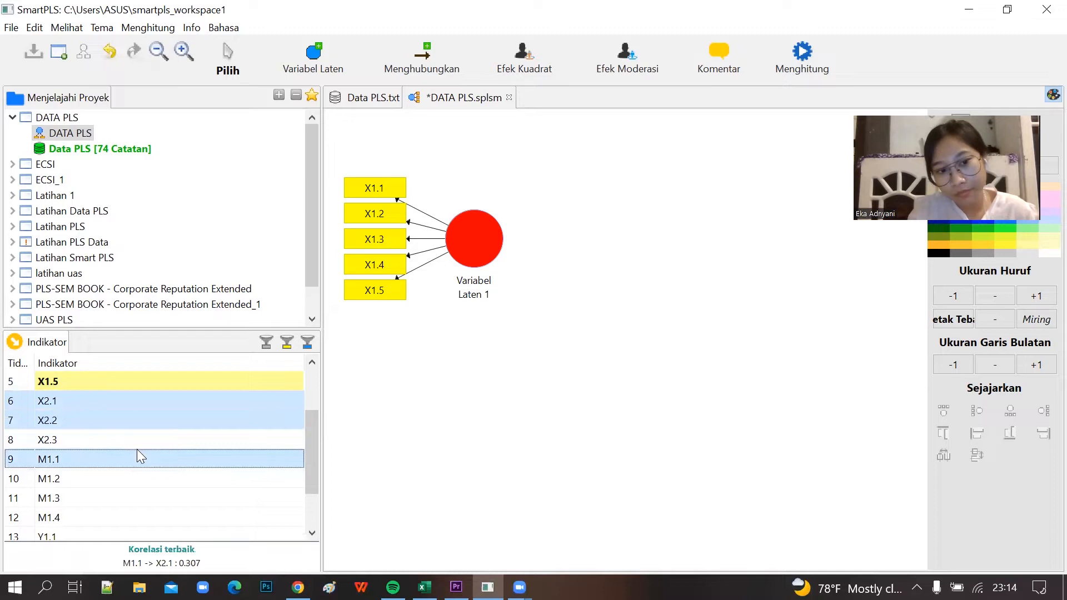
{"action": "left_click", "coordinate": [149, 439], "text": "ctrl"}
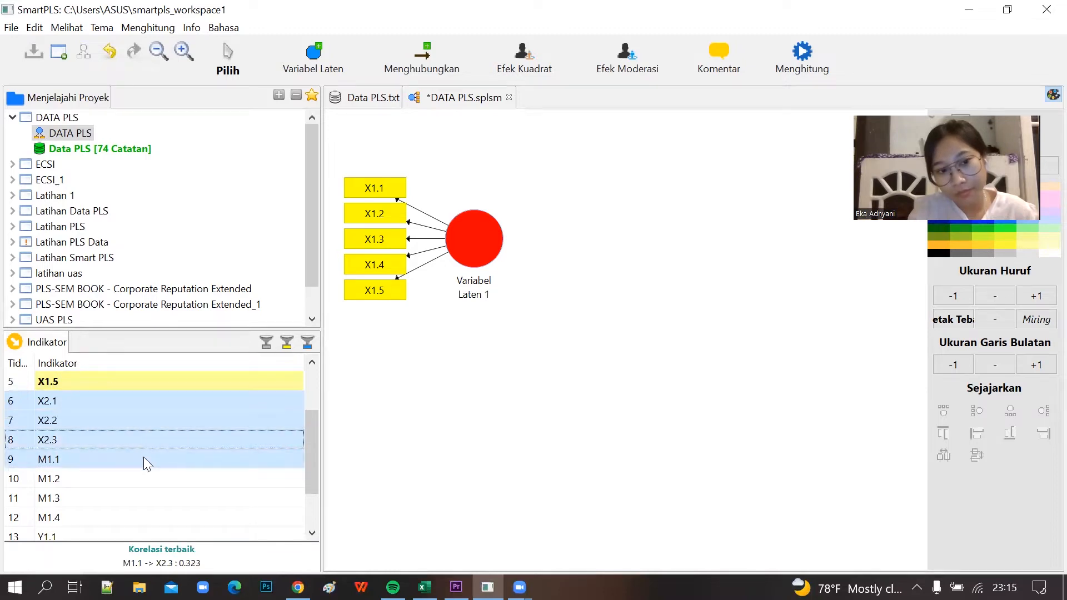
{"action": "left_click", "coordinate": [144, 456], "text": "ctrl"}
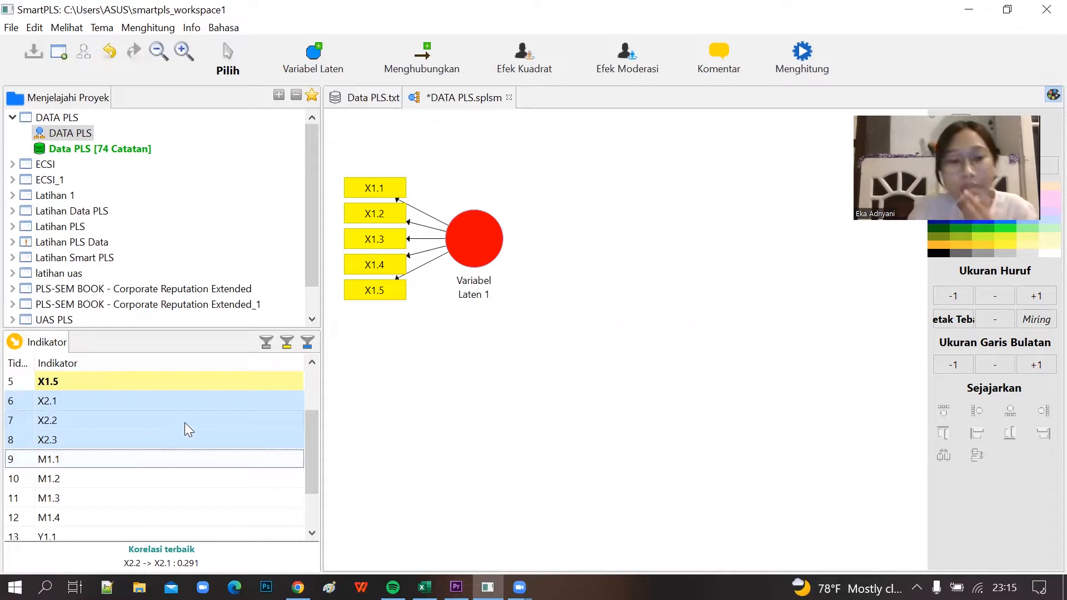
{"action": "left_click_drag", "start_coordinate": [184, 422], "coordinate": [478, 443]}
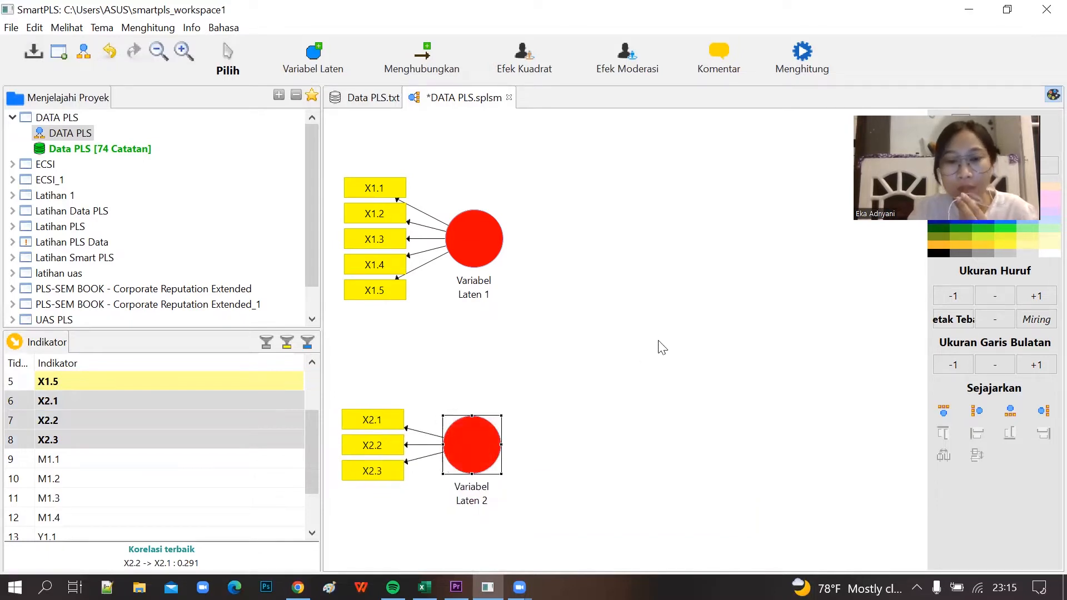
Add indicators M1.1, M1.2, M1.3 and M1.4 together as one latent variable to the right of the X1 and X2 variables, vertically between them
{"action": "left_click", "coordinate": [314, 455]}
{"action": "left_click_drag", "start_coordinate": [314, 457], "coordinate": [313, 486]}
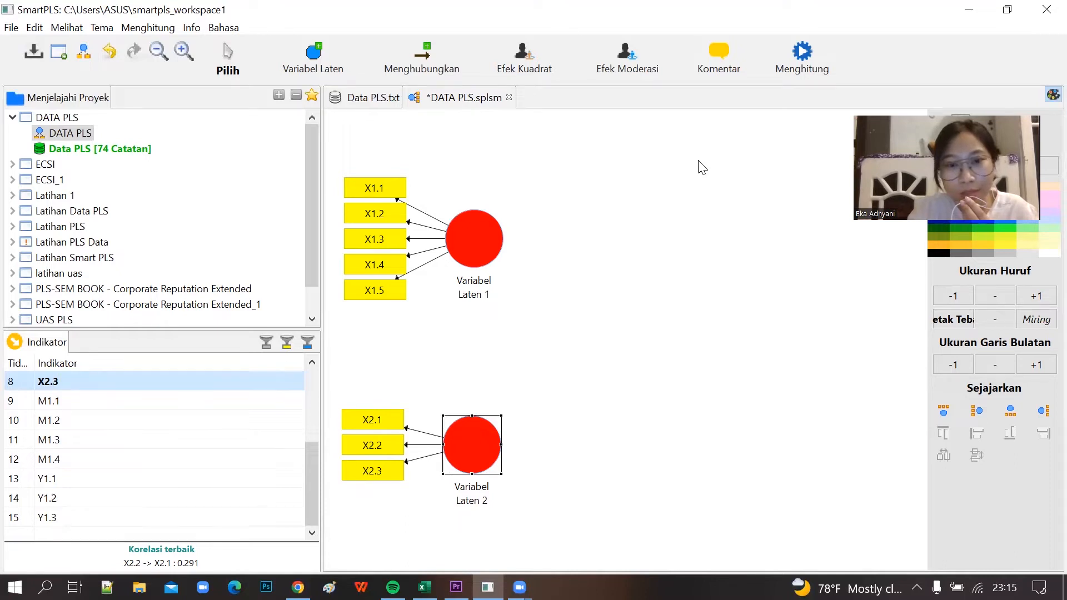
{"action": "left_click", "coordinate": [84, 400], "text": "ctrl"}
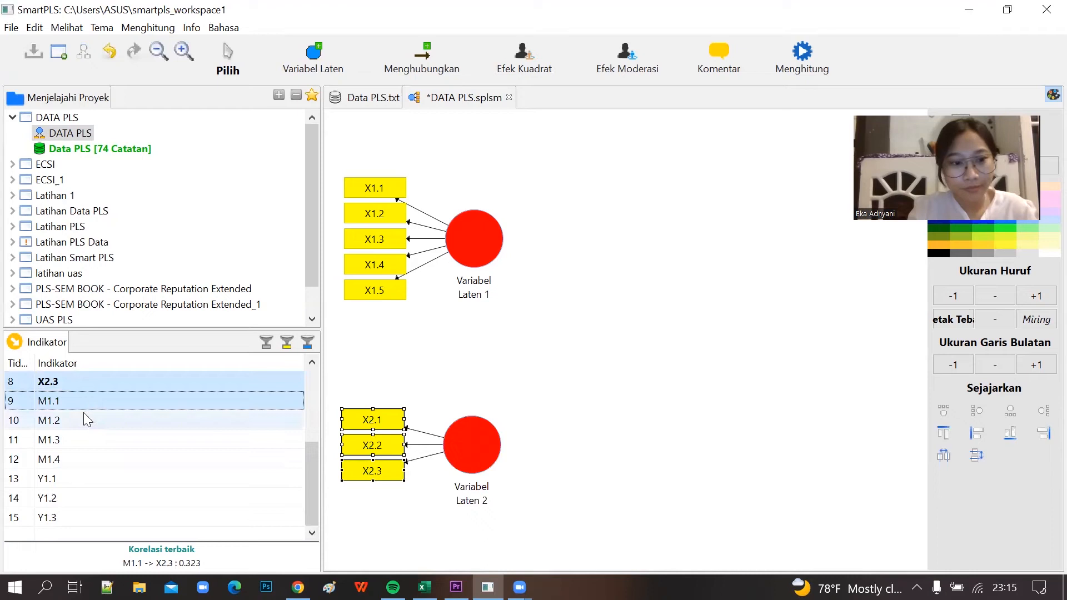
{"action": "left_click", "coordinate": [83, 420], "text": "ctrl"}
{"action": "left_click", "coordinate": [94, 406]}
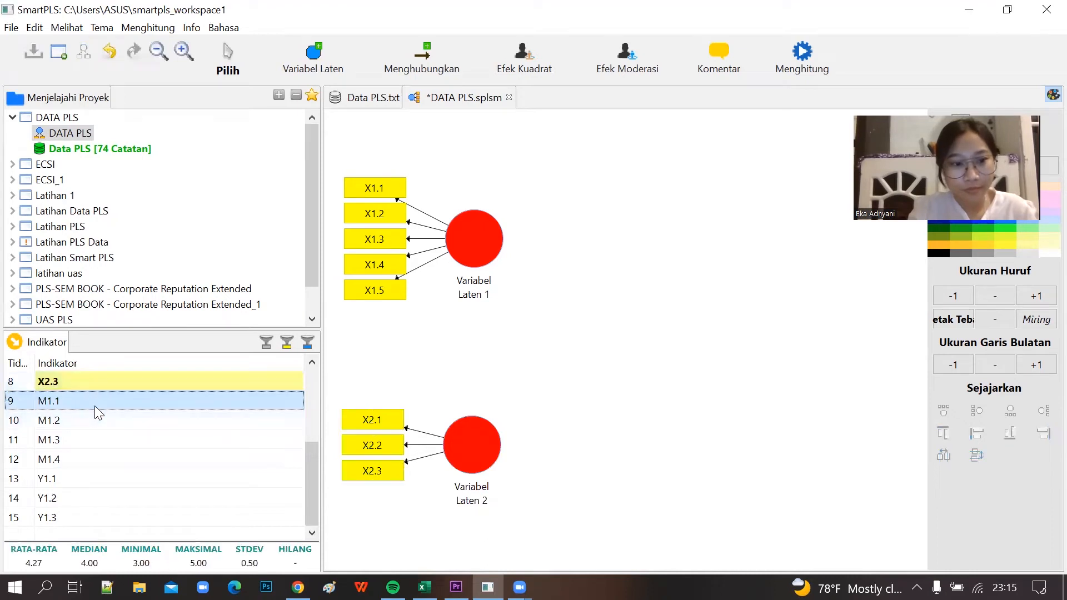
{"action": "left_click", "coordinate": [93, 418], "text": "ctrl"}
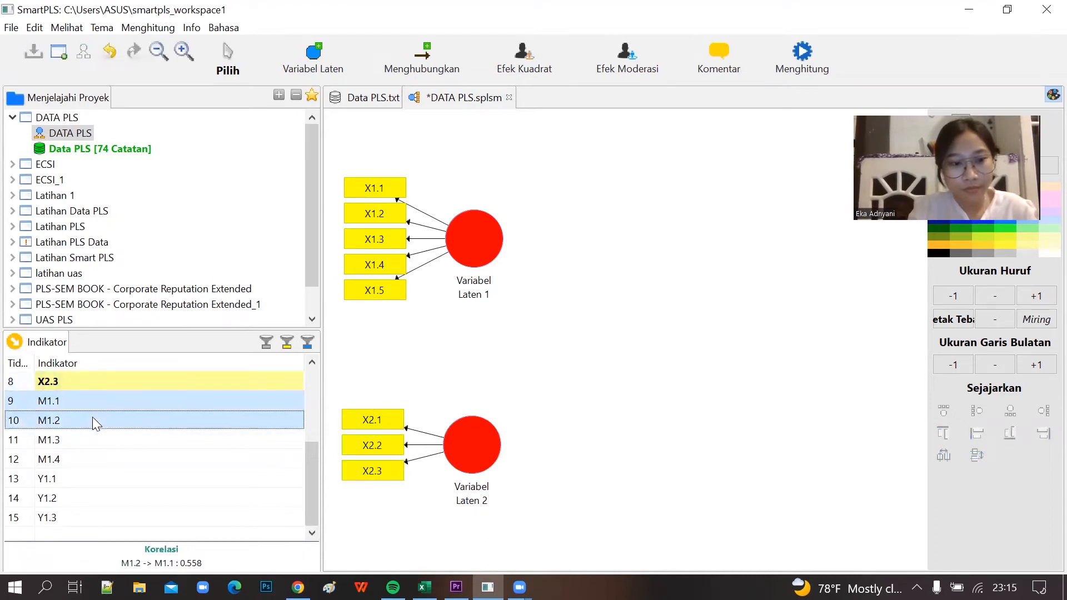
{"action": "left_click", "coordinate": [83, 442], "text": "ctrl"}
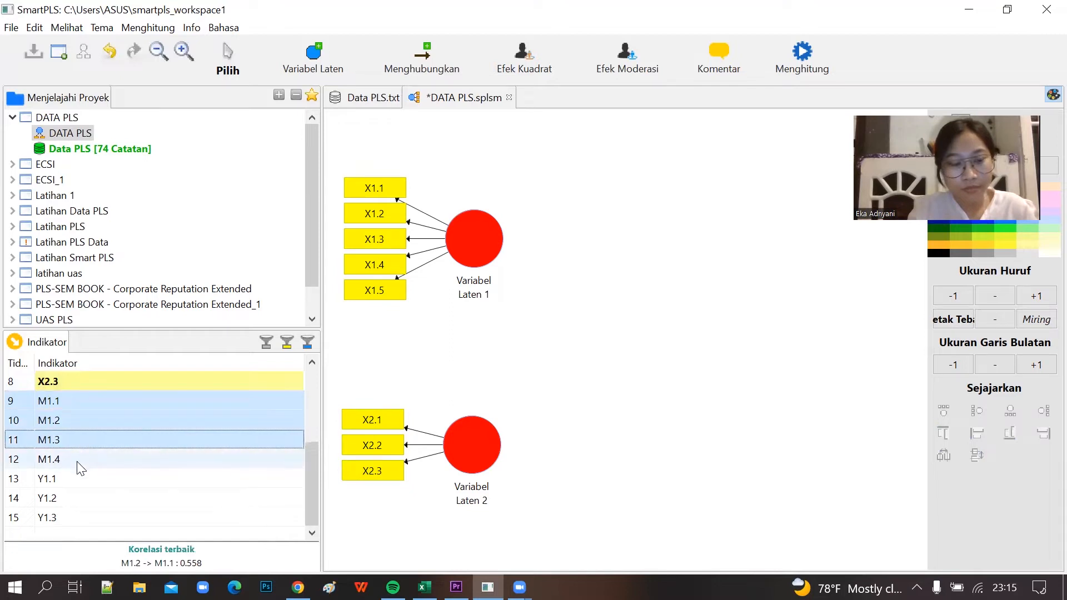
{"action": "left_click", "coordinate": [79, 462], "text": "ctrl"}
{"action": "left_click_drag", "start_coordinate": [111, 437], "coordinate": [689, 341]}
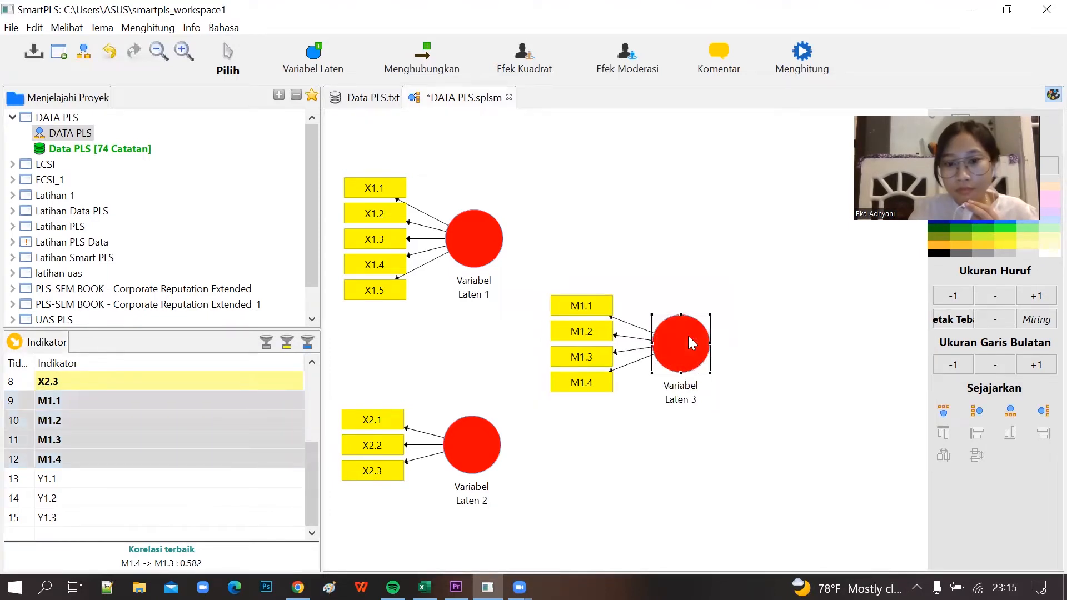
Add indicators Y1.1, Y1.2 and Y1.3 together as one latent variable to the right of the M1 latent variable
{"action": "left_click", "coordinate": [217, 470]}
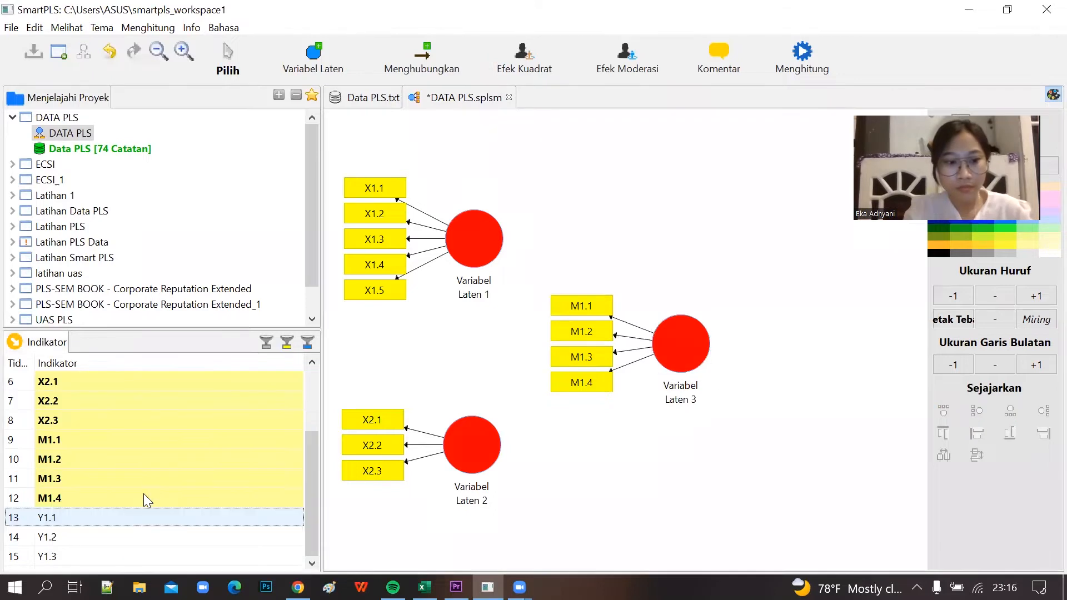
{"action": "left_click", "coordinate": [120, 535]}
{"action": "left_click", "coordinate": [128, 519], "text": "ctrl"}
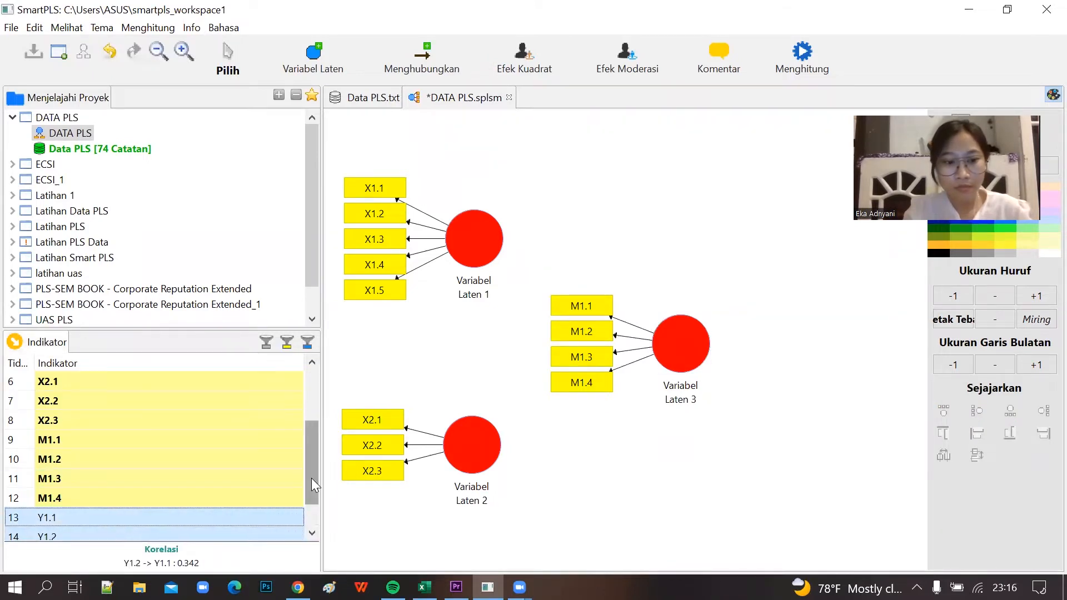
{"action": "scroll", "coordinate": [311, 478], "scroll_direction": "down", "scroll_amount": 1}
{"action": "left_click", "coordinate": [235, 516], "text": "ctrl"}
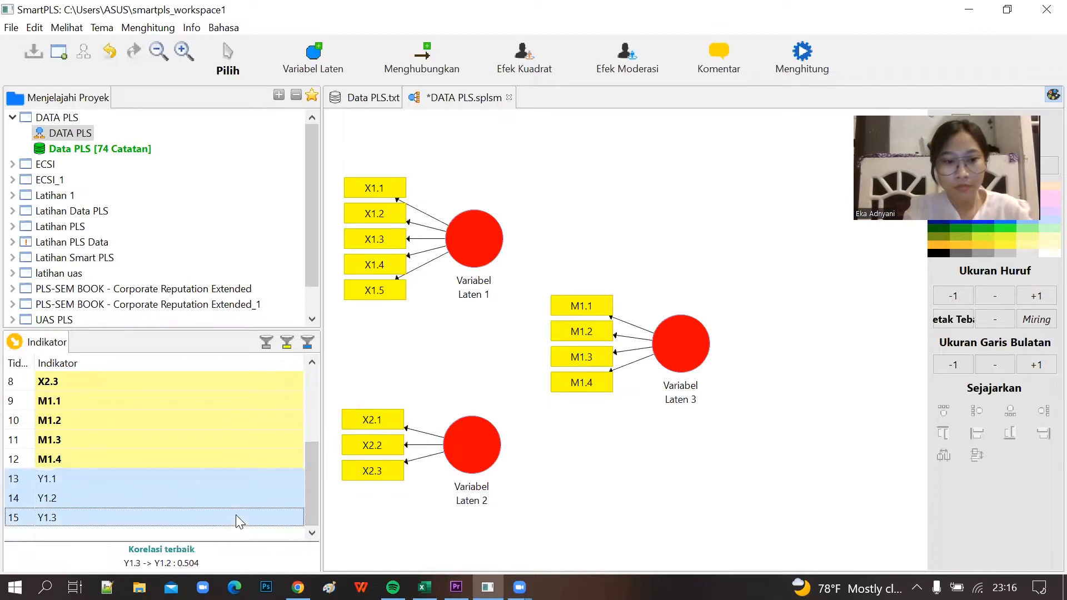
{"action": "left_click_drag", "start_coordinate": [213, 496], "coordinate": [811, 345]}
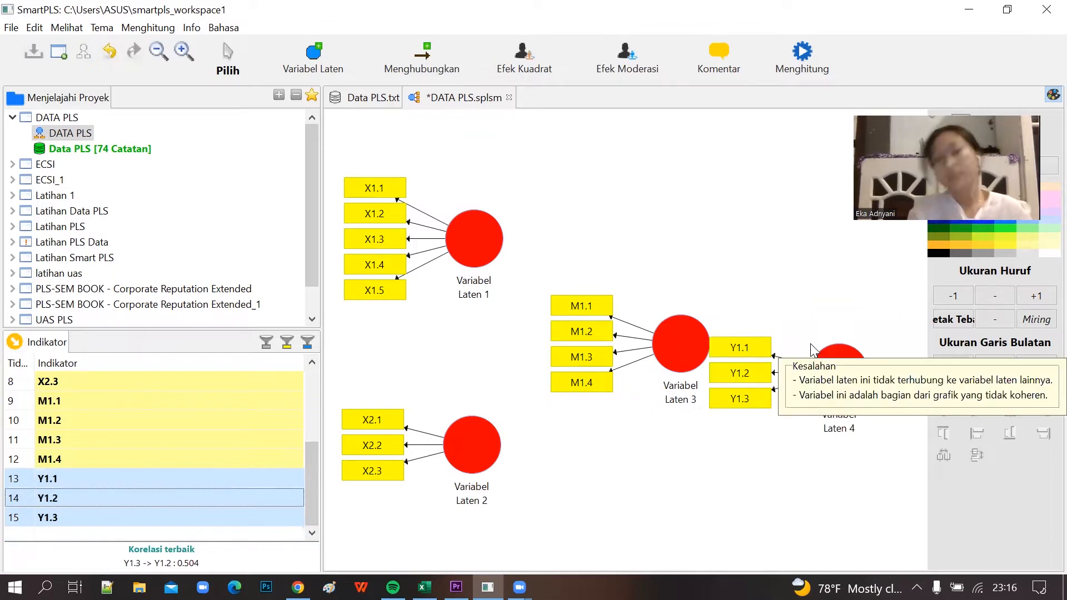
Move the Y1 latent variable roughly level with the M1 latent variable and align its indicators on its right side
{"action": "left_click_drag", "start_coordinate": [833, 378], "coordinate": [833, 357]}
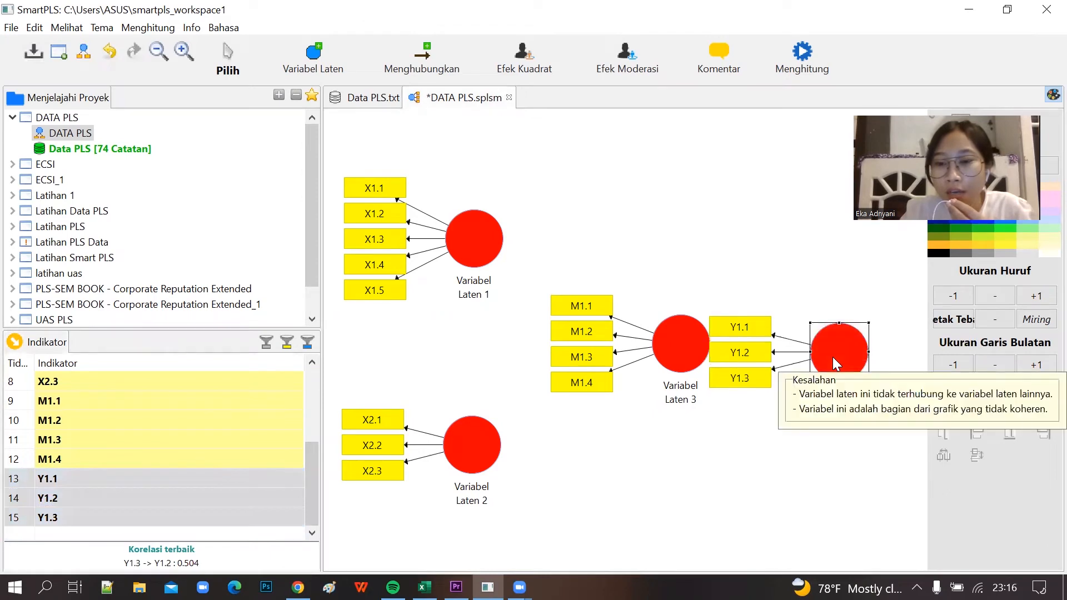
{"action": "right_click", "coordinate": [832, 356]}
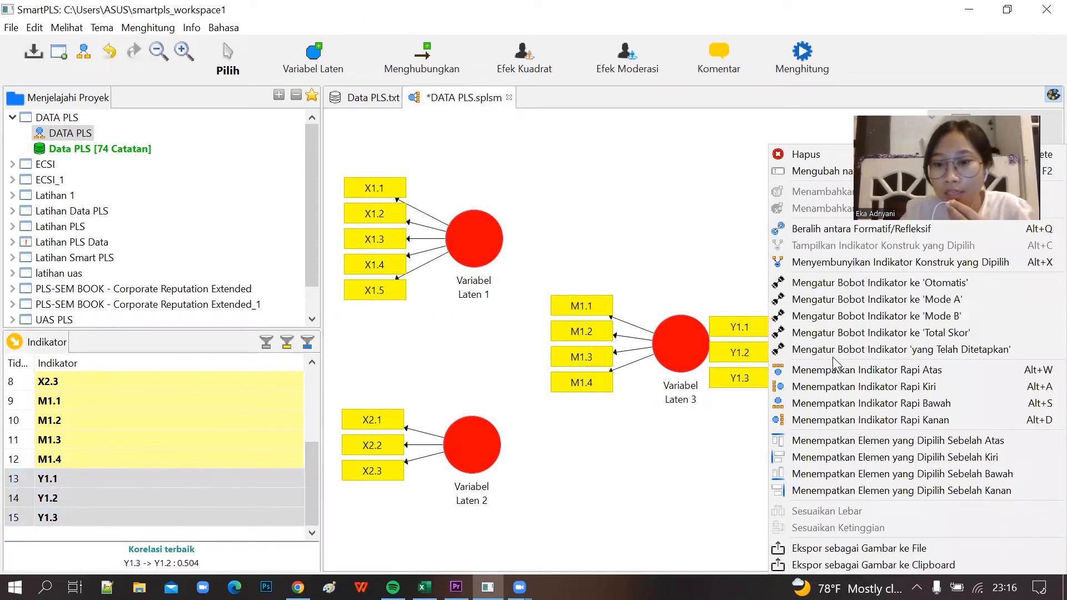
{"action": "left_click", "coordinate": [840, 425]}
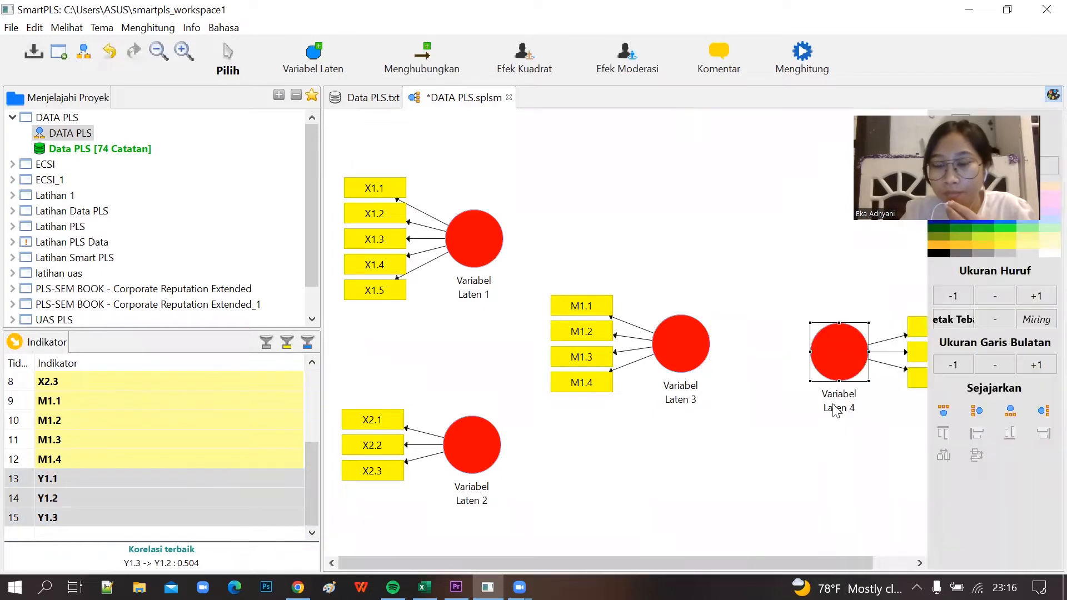
Rename the latent variable of the X1 indicators as Motivasi
{"action": "left_click", "coordinate": [475, 244]}
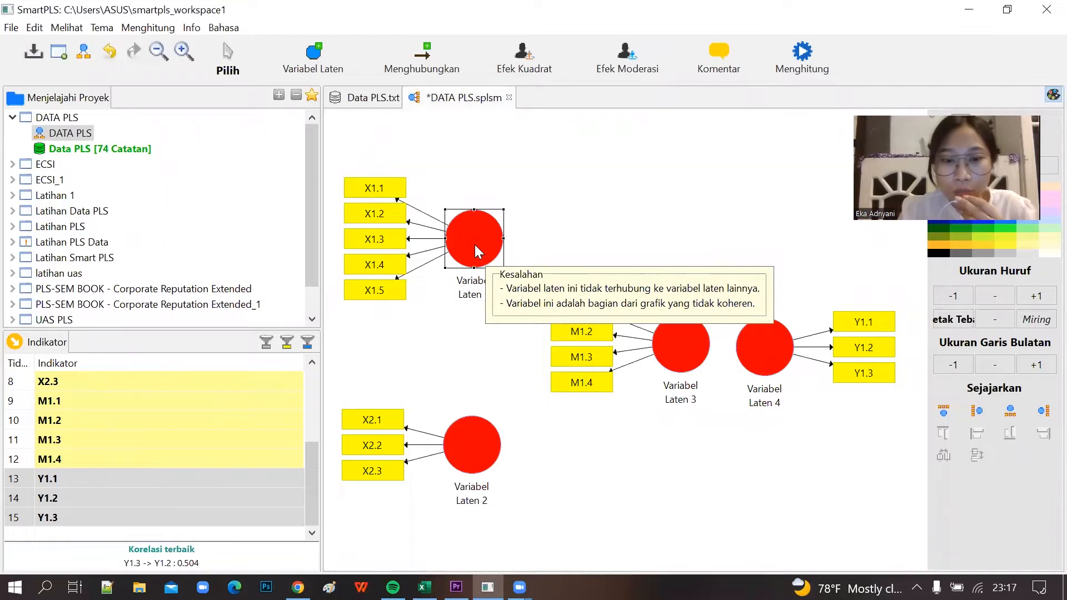
{"action": "right_click", "coordinate": [475, 245]}
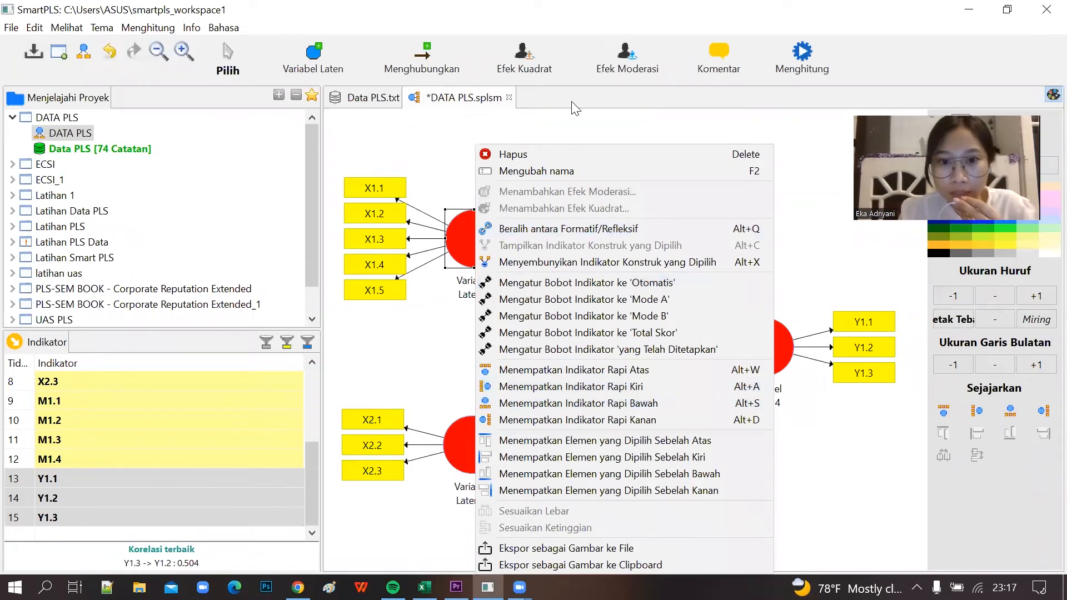
{"action": "left_click", "coordinate": [568, 170]}
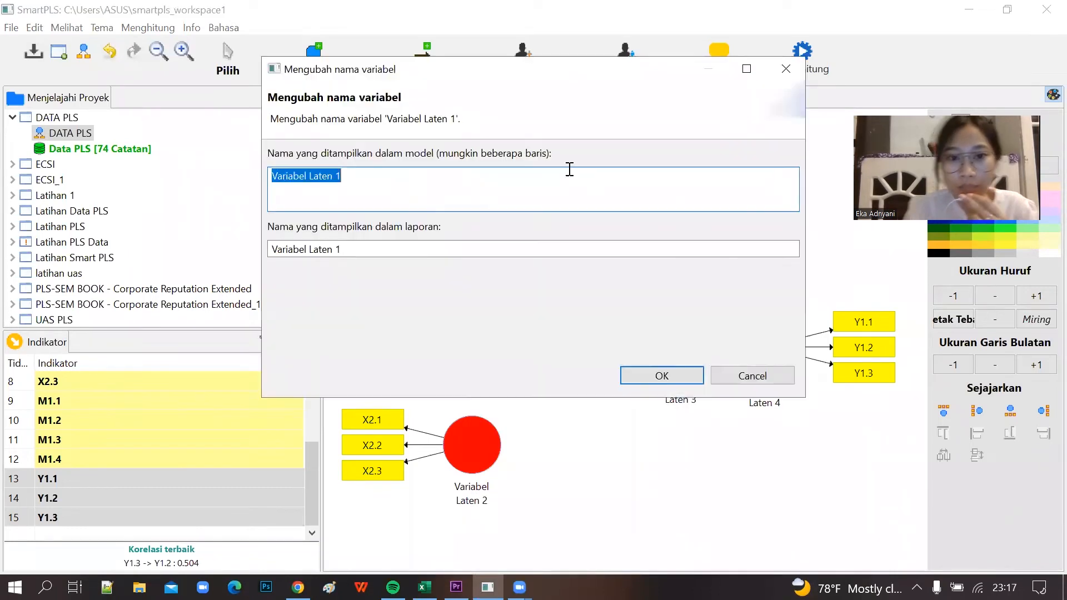
{"action": "type", "text": "M"}
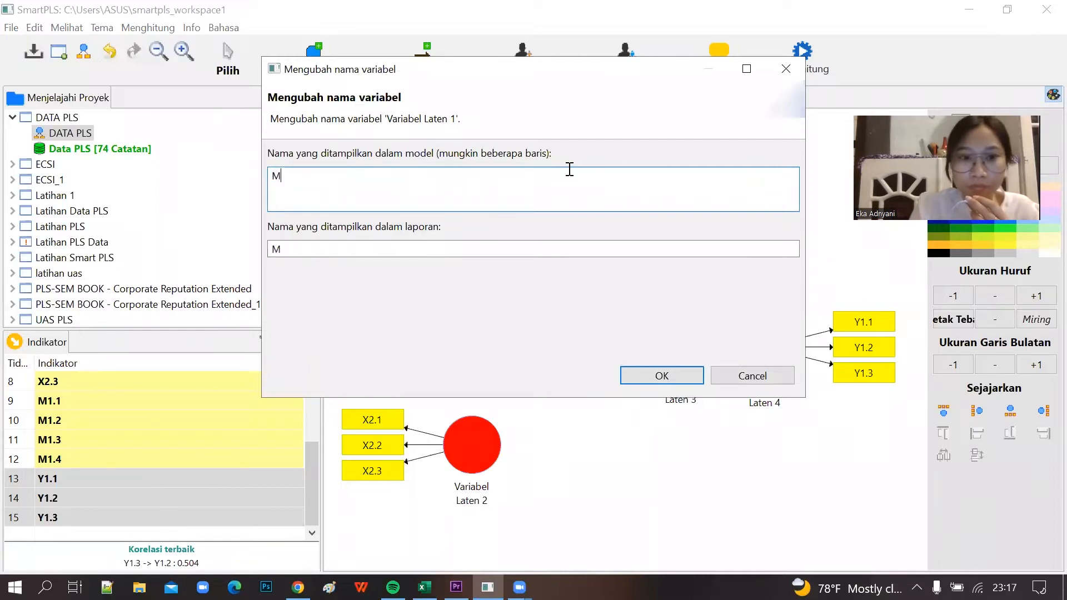
{"action": "type", "text": "ot"}
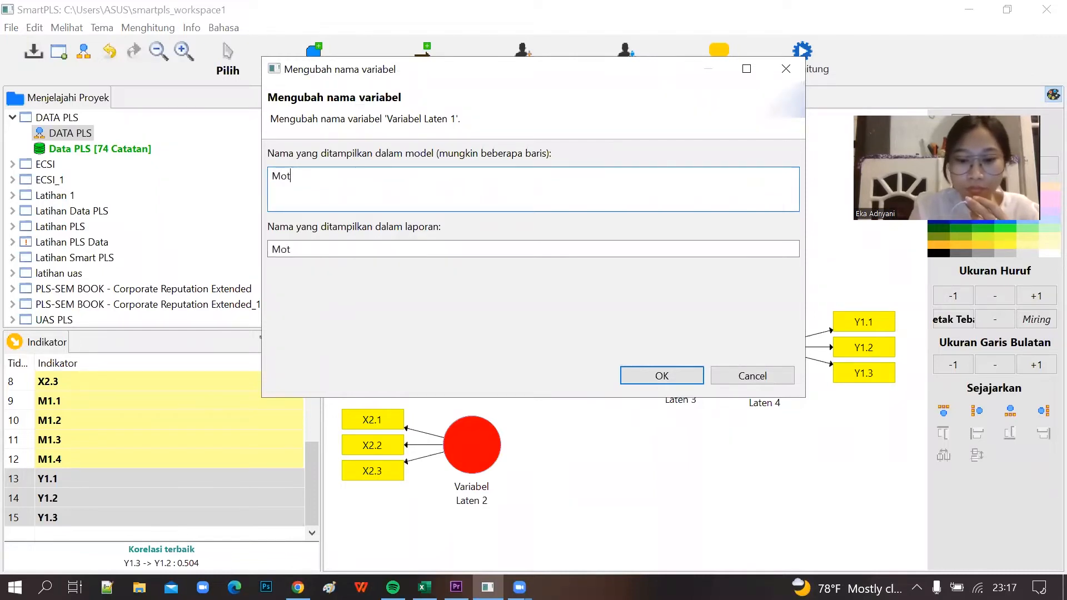
{"action": "type", "text": "ivasi"}
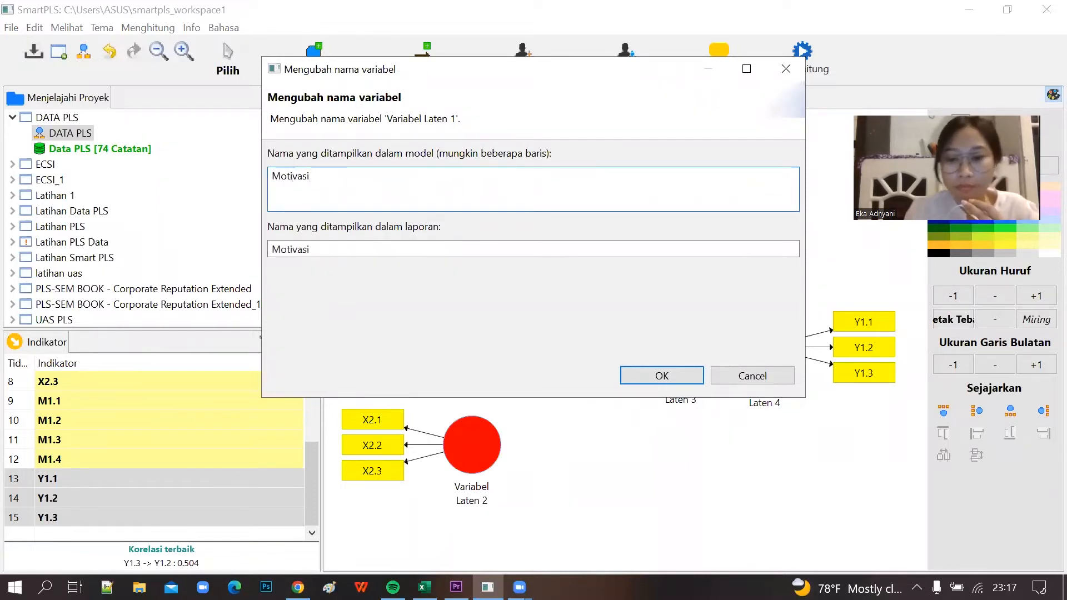
{"action": "left_click", "coordinate": [664, 377]}
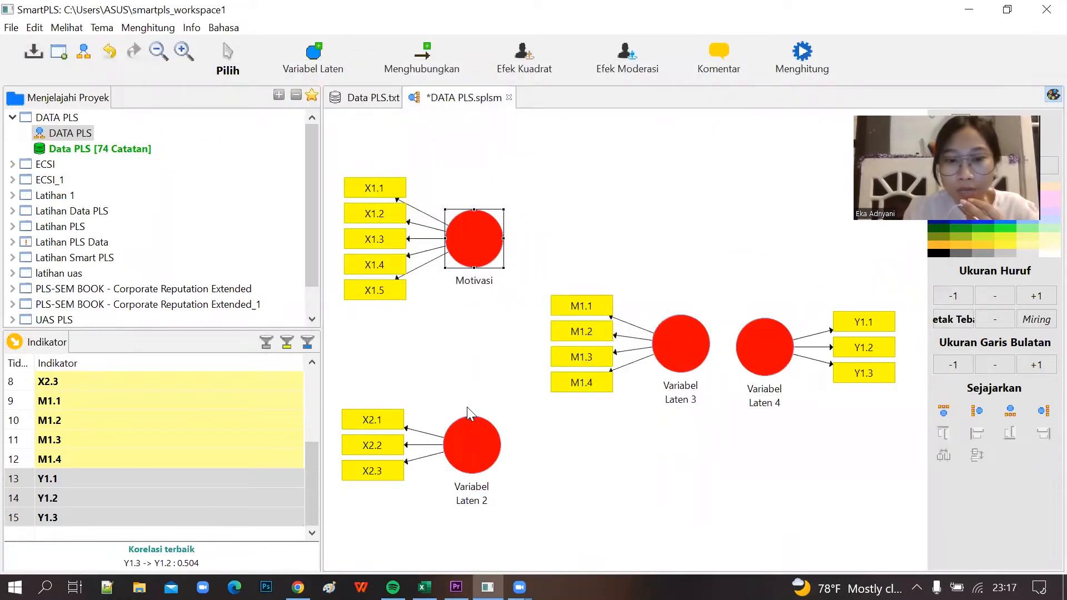
Rename the latent variable of the X2 indicators as Lingkungan Kerja
{"action": "left_click", "coordinate": [474, 451]}
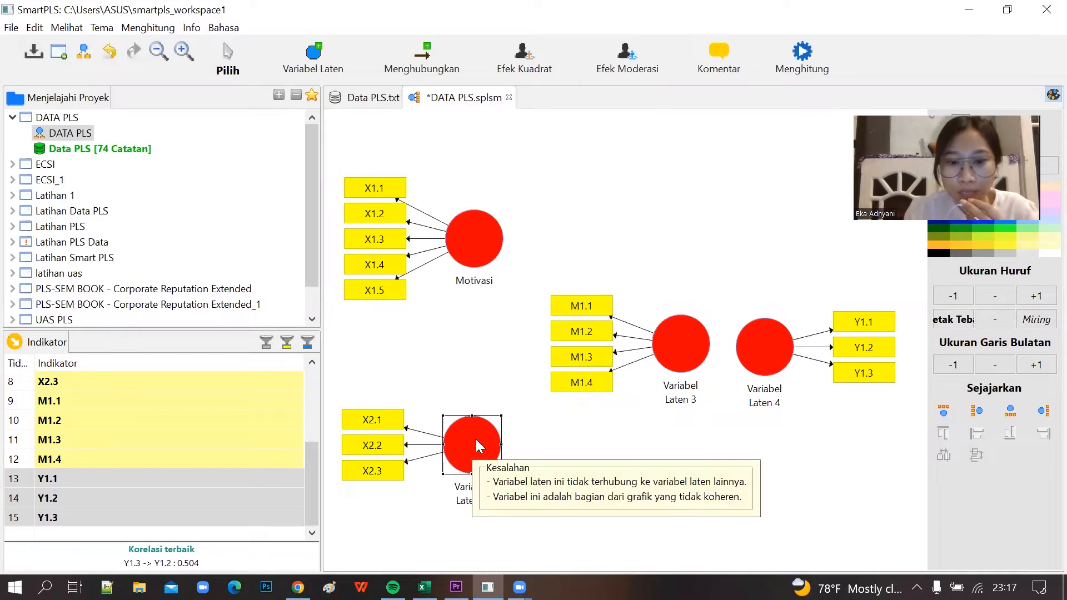
{"action": "right_click", "coordinate": [481, 439]}
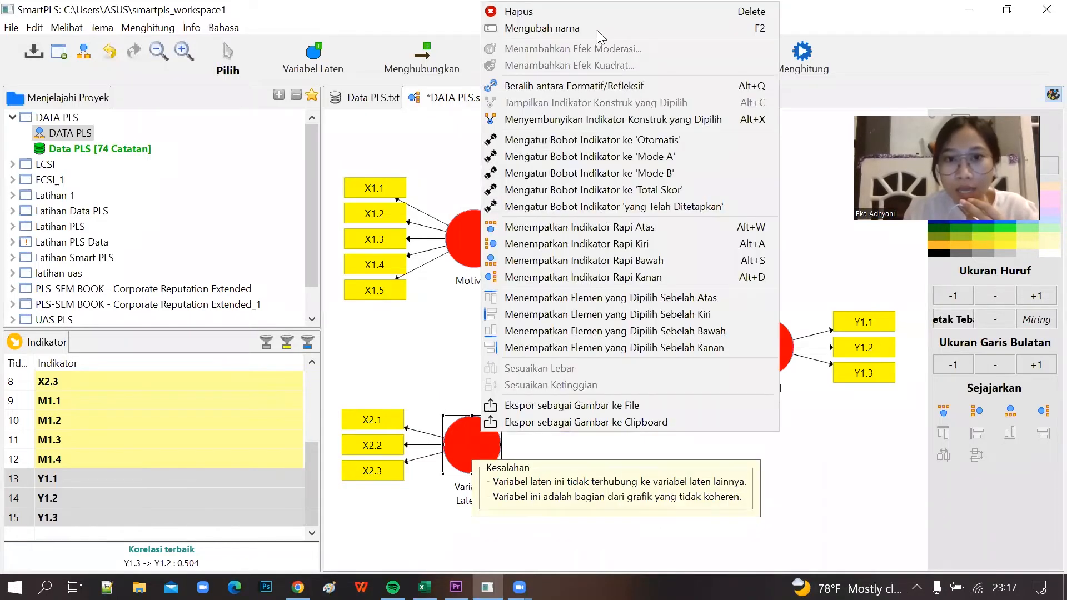
{"action": "left_click", "coordinate": [577, 29]}
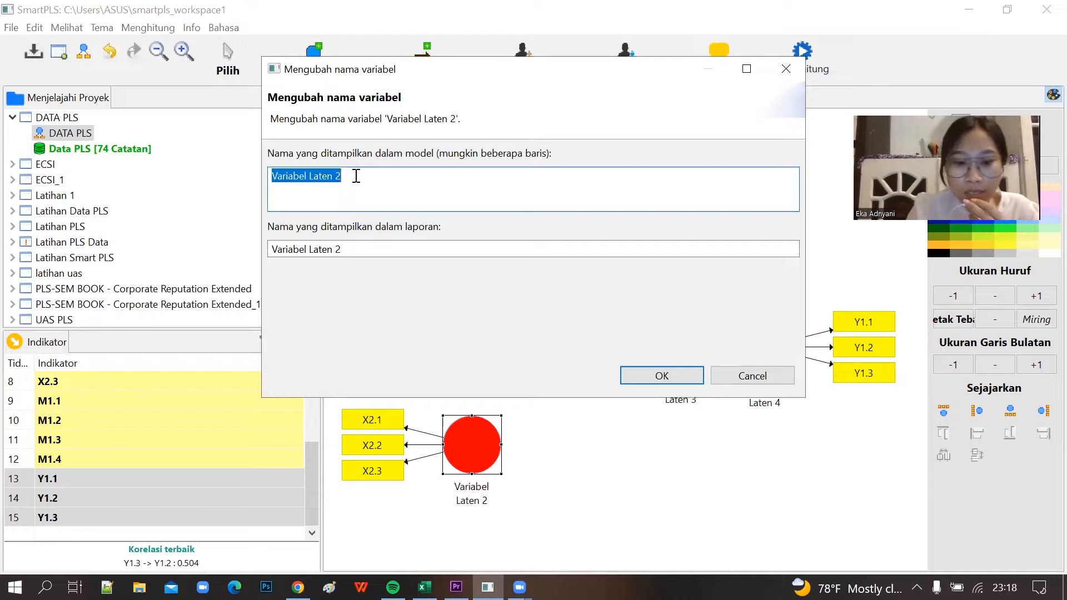
{"action": "type", "text": "L"}
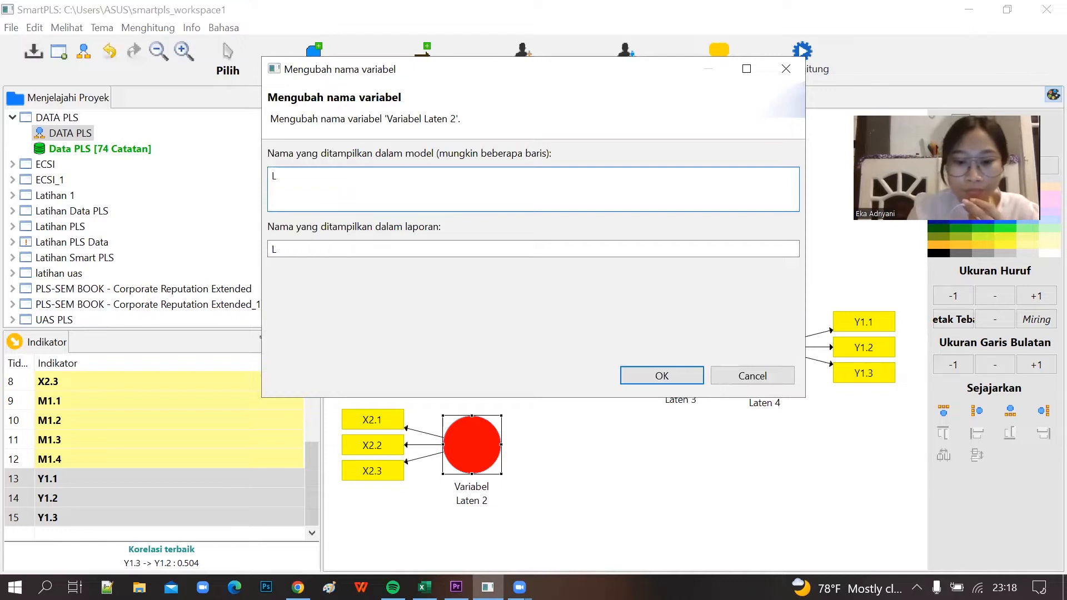
{"action": "type", "text": "ingkungan"}
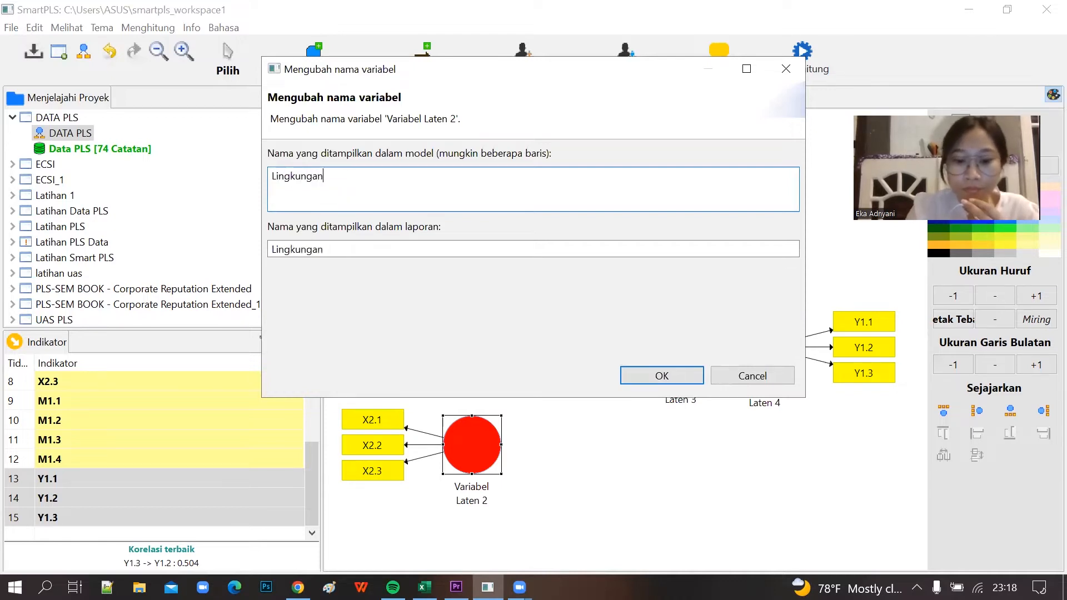
{"action": "type", "text": " Kerja"}
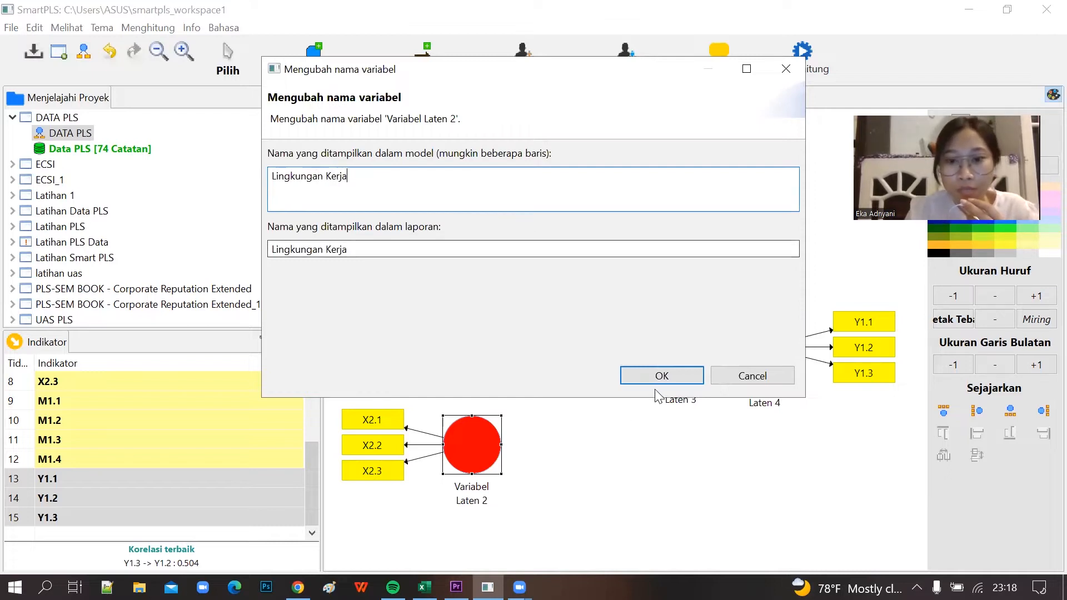
{"action": "left_click", "coordinate": [667, 382]}
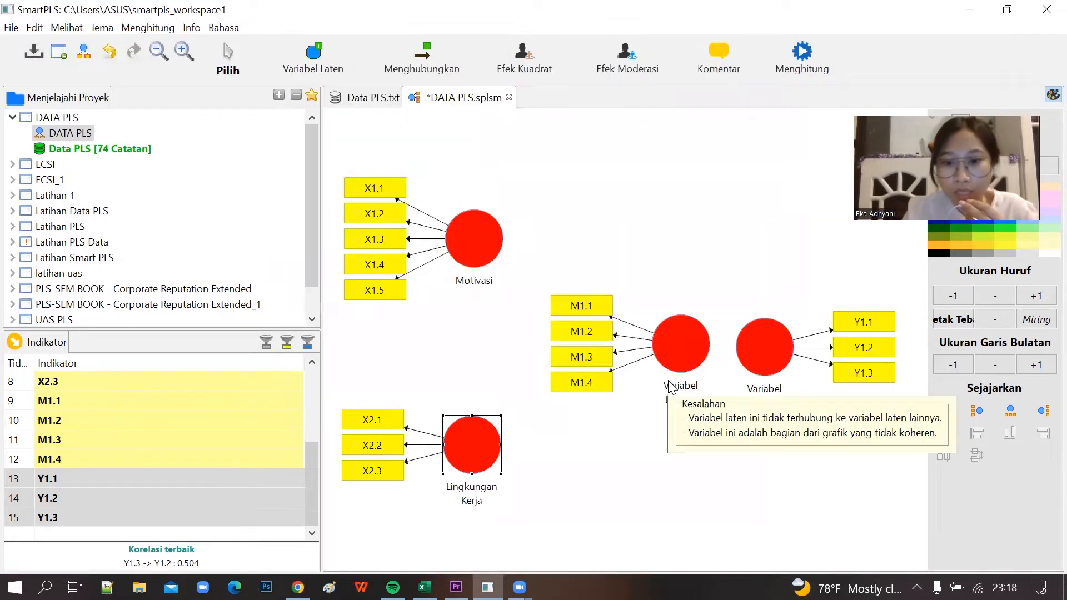
Rename the latent variable of the M1 indicators as Disiplin Kerja
{"action": "left_click", "coordinate": [684, 354]}
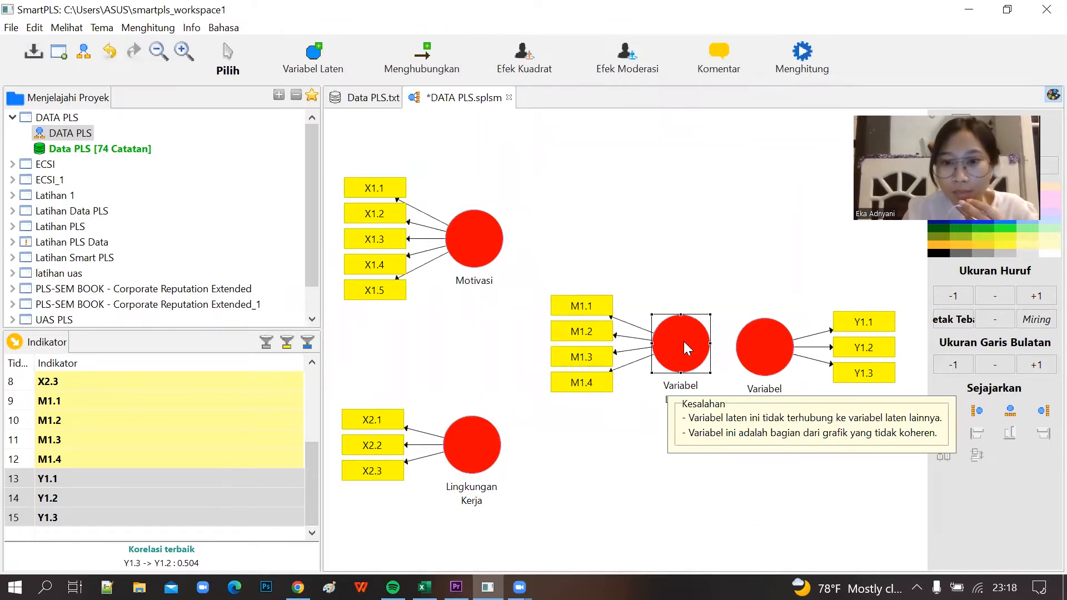
{"action": "right_click", "coordinate": [683, 341]}
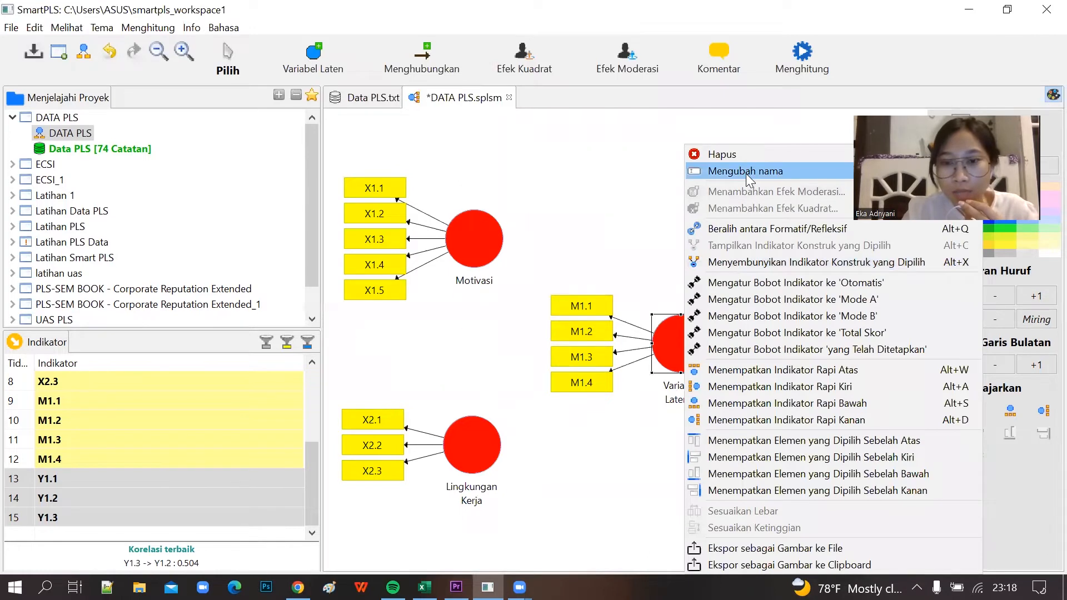
{"action": "left_click", "coordinate": [746, 173]}
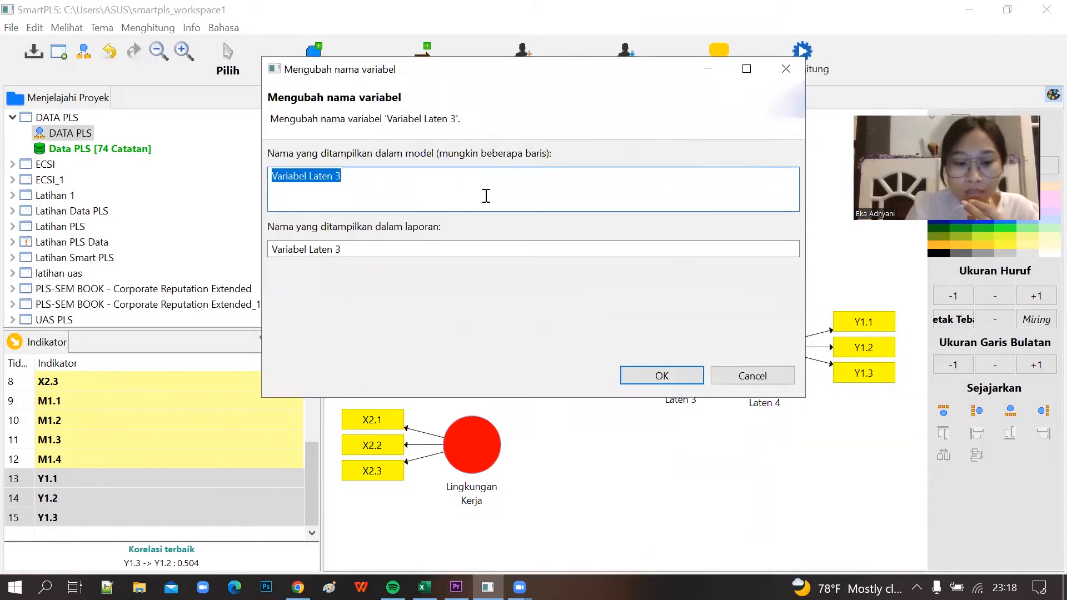
{"action": "type", "text": "D"}
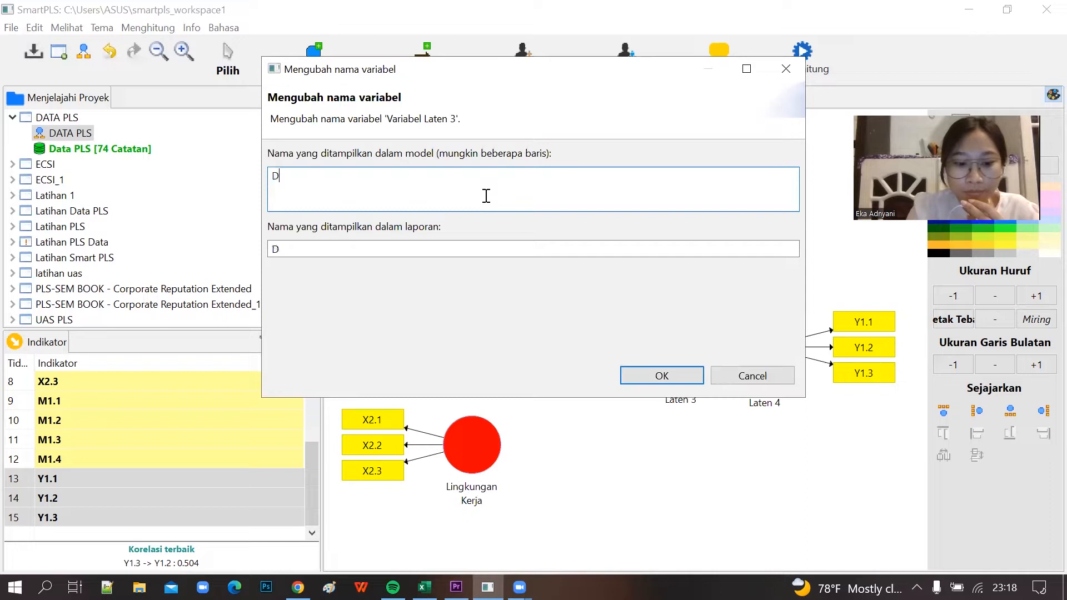
{"action": "type", "text": "isipl"}
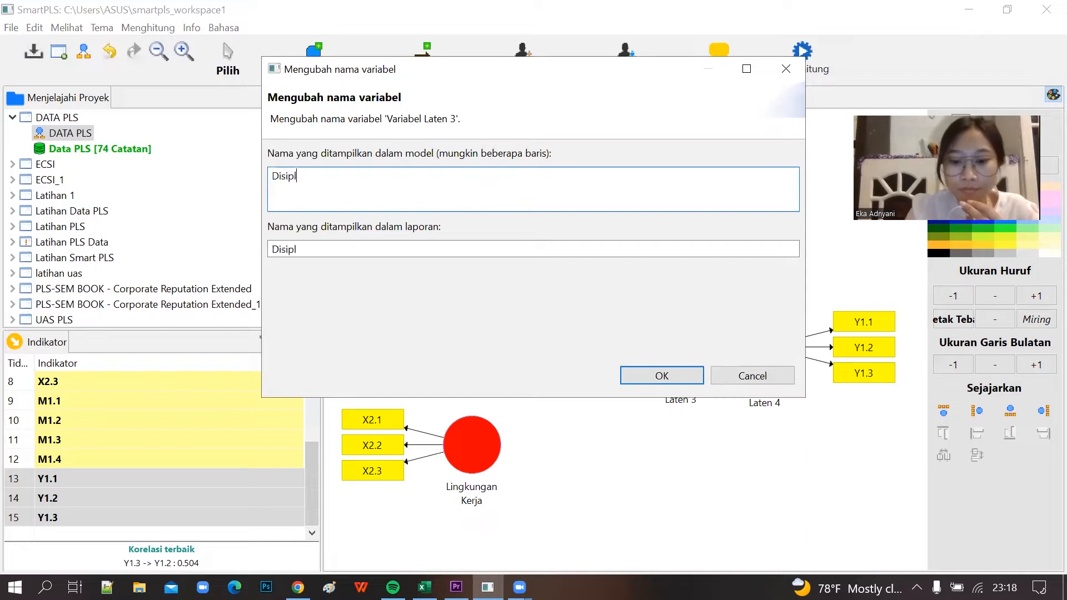
{"action": "type", "text": "in Kerja"}
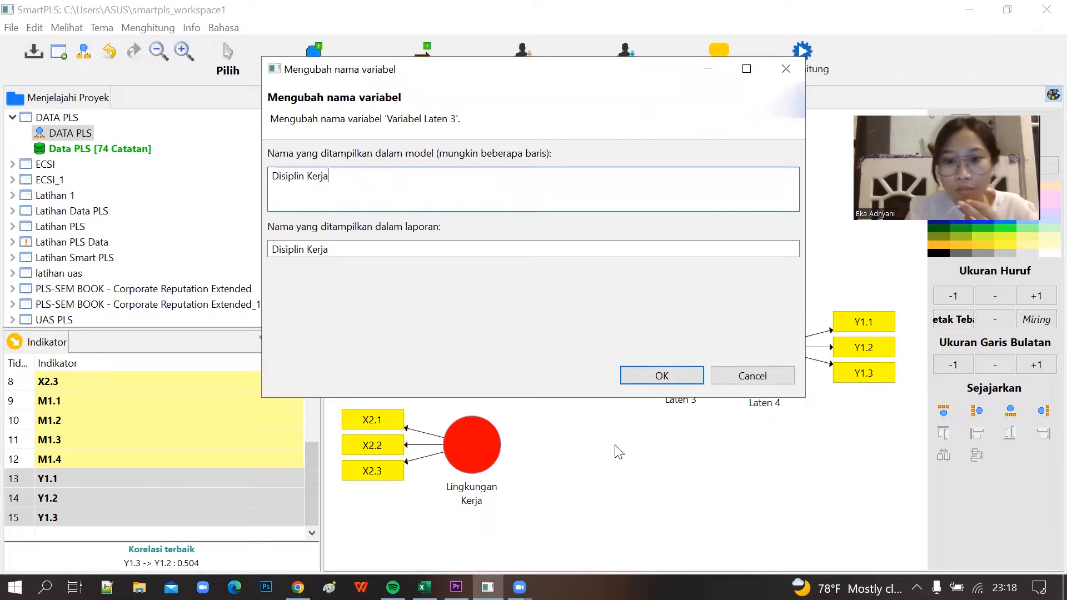
{"action": "left_click", "coordinate": [665, 375]}
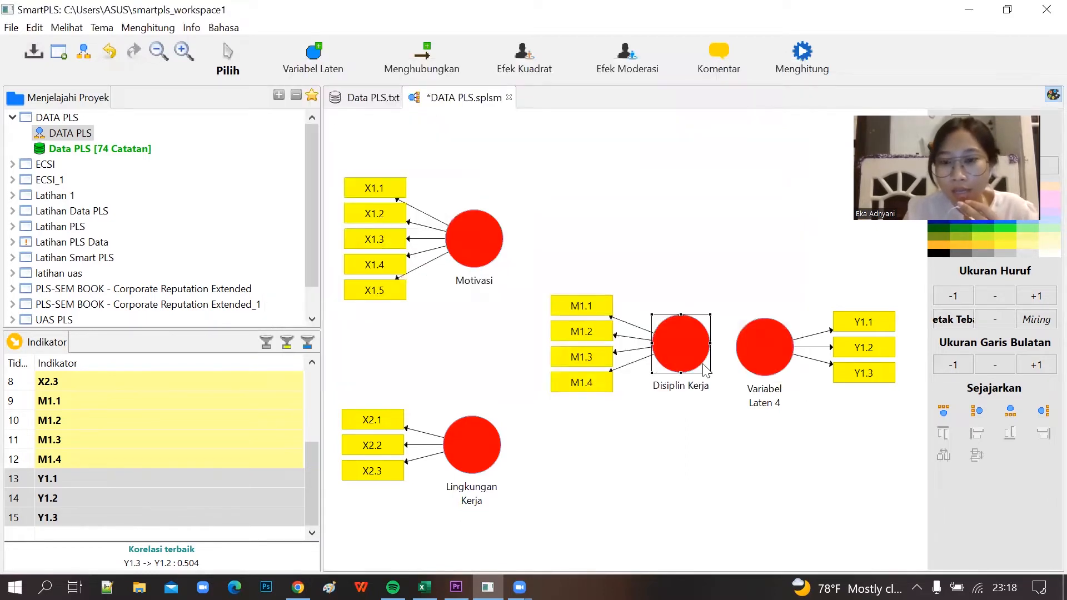
Rename the latent variable of the Y1 indicators as Kinerja
{"action": "left_click", "coordinate": [767, 341]}
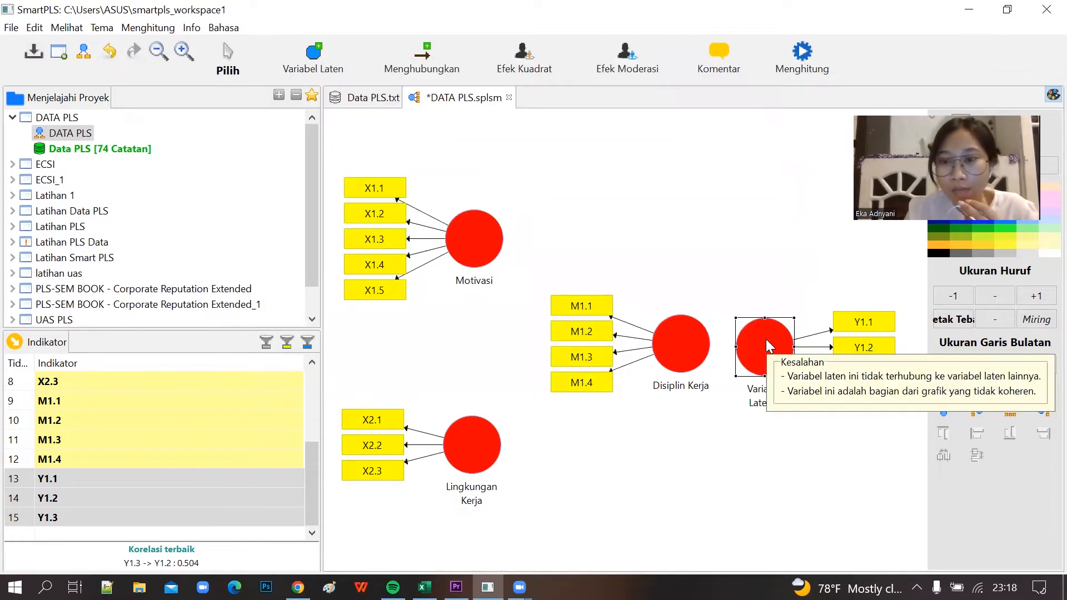
{"action": "right_click", "coordinate": [766, 339]}
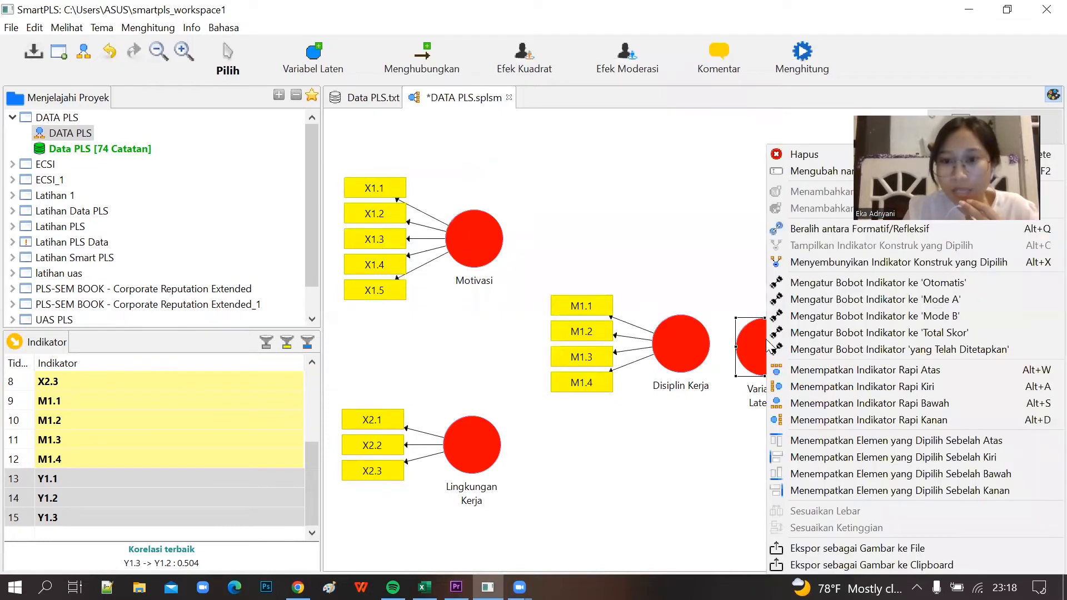
{"action": "left_click", "coordinate": [825, 166]}
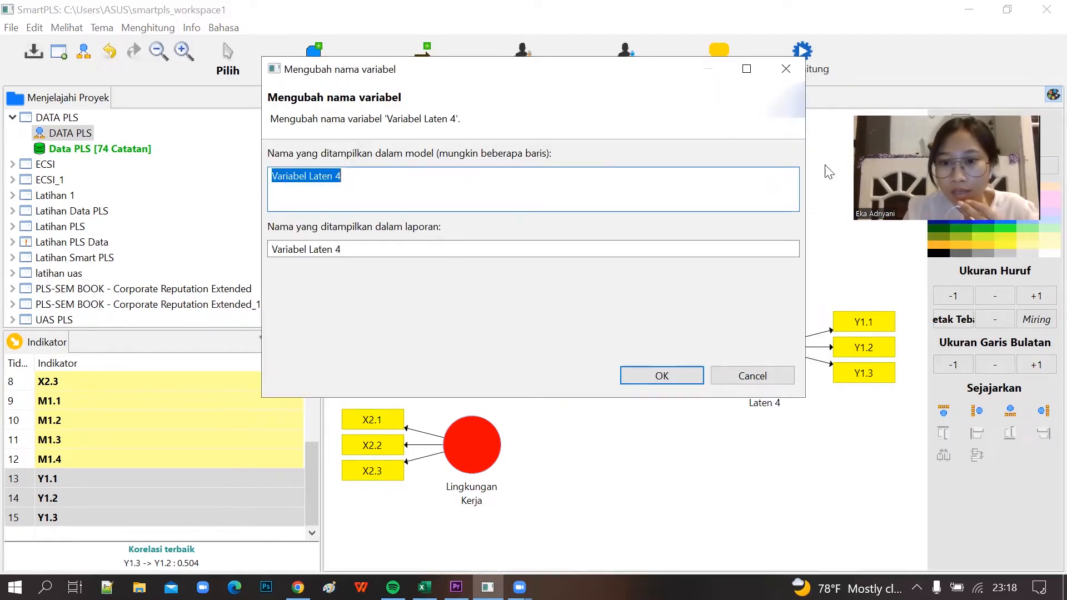
{"action": "type", "text": "K"}
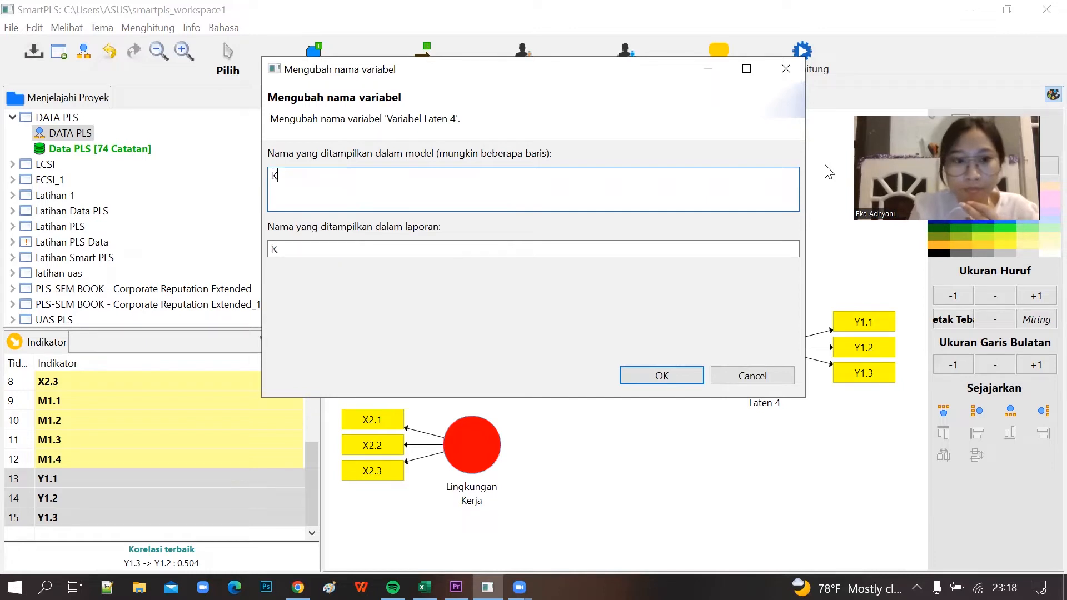
{"action": "type", "text": "inerja"}
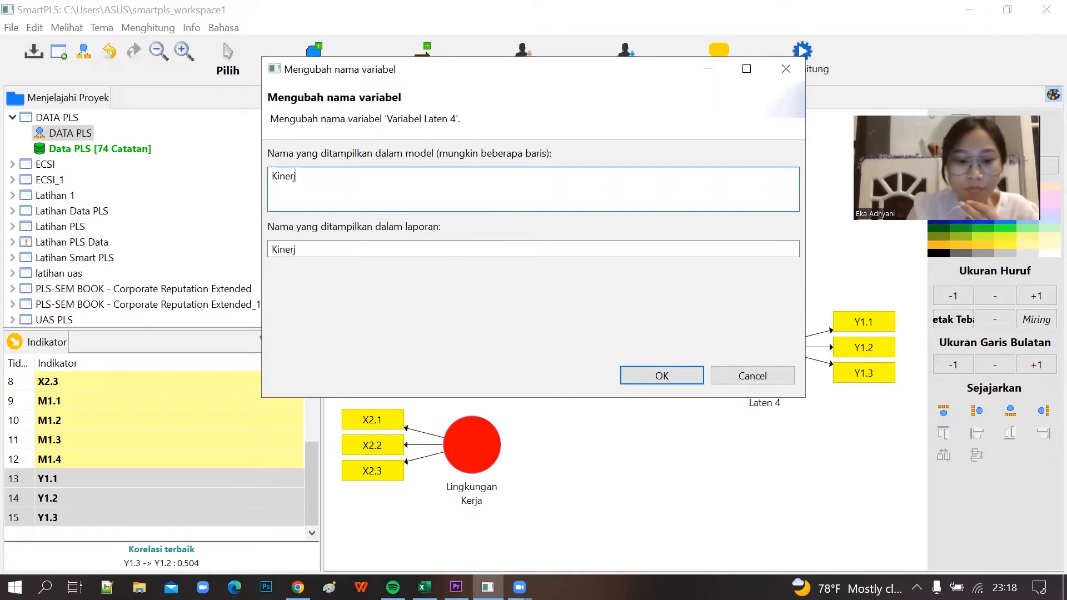
{"action": "left_click", "coordinate": [670, 377]}
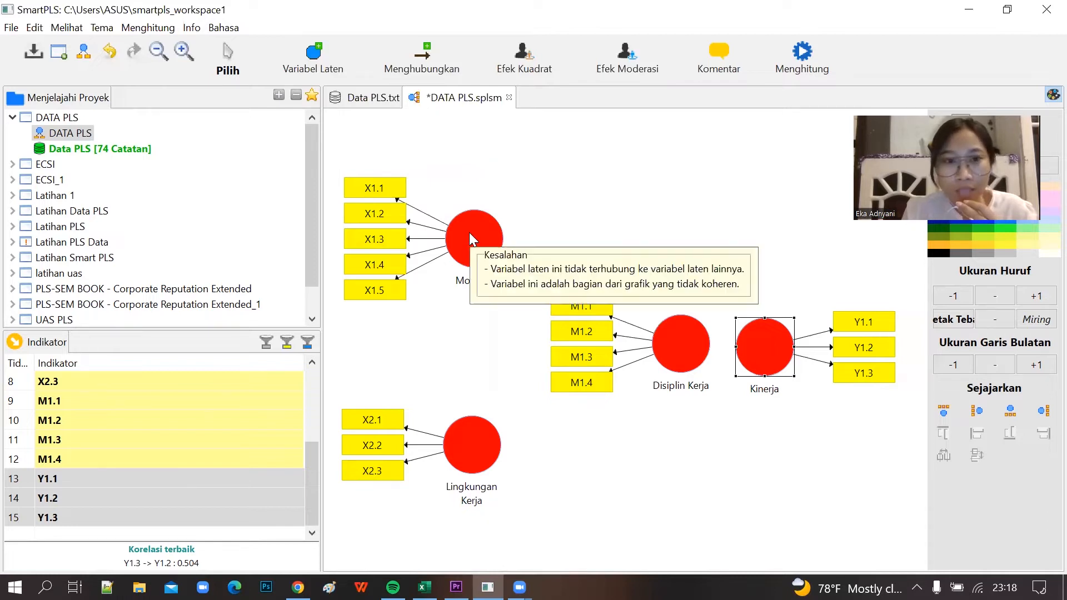
Connect the Motivasi and Lingkungan Kerja latent variables to Disiplin Kerja with paths pointing at Disiplin Kerja
{"action": "left_click", "coordinate": [425, 58]}
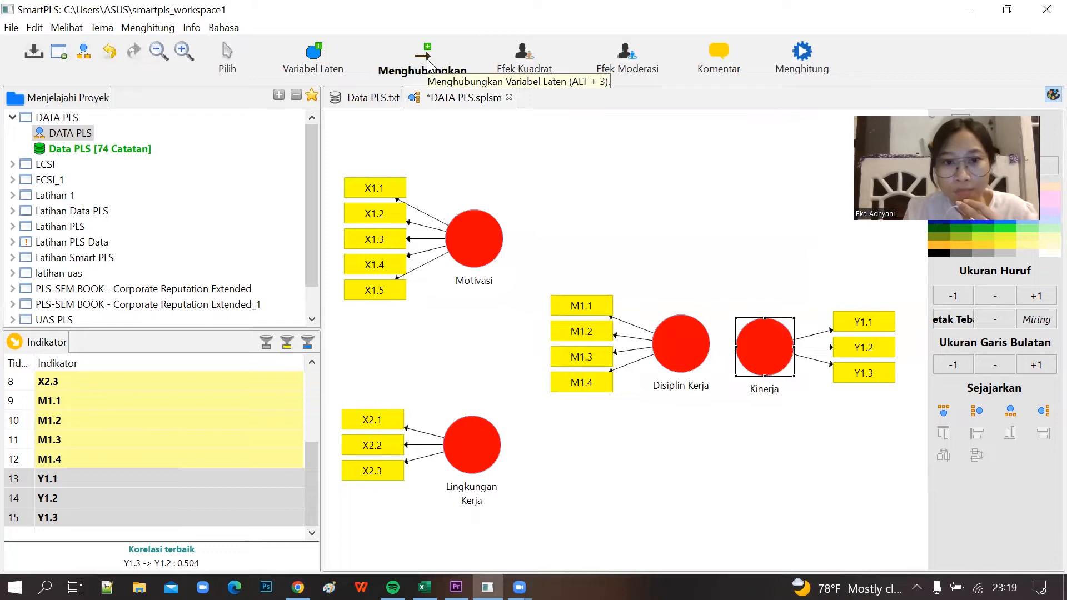
{"action": "left_click", "coordinate": [475, 240]}
{"action": "left_click", "coordinate": [684, 338]}
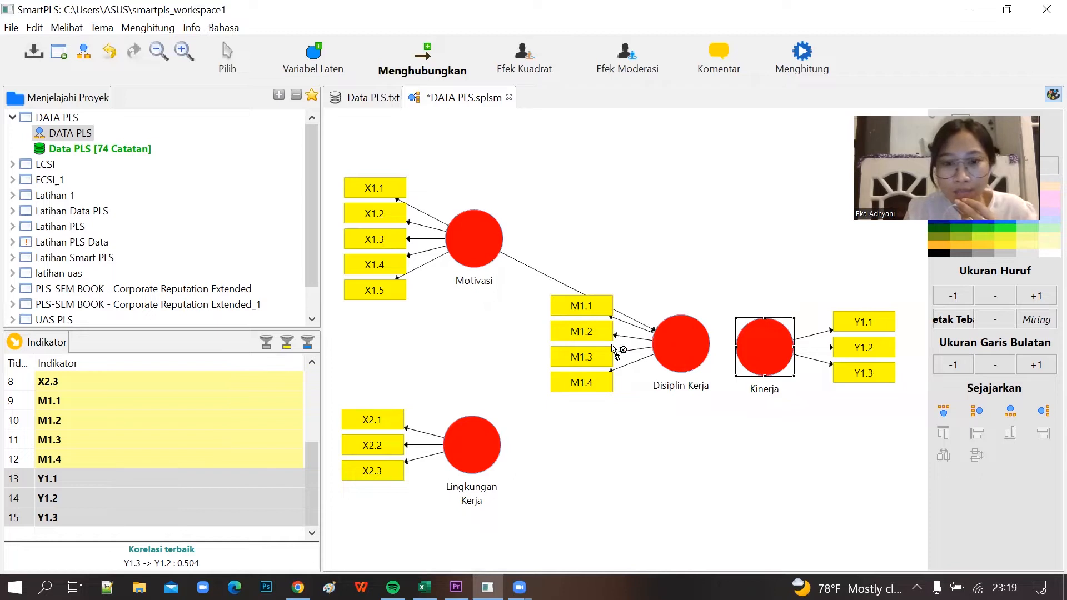
{"action": "mouse_move", "coordinate": [473, 253]}
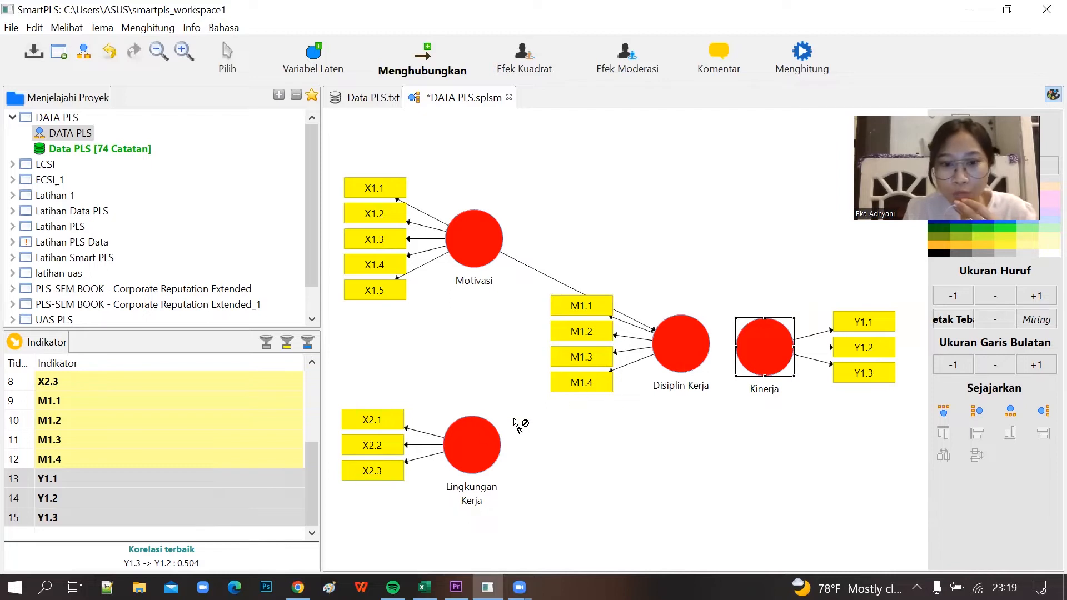
{"action": "mouse_move", "coordinate": [468, 437]}
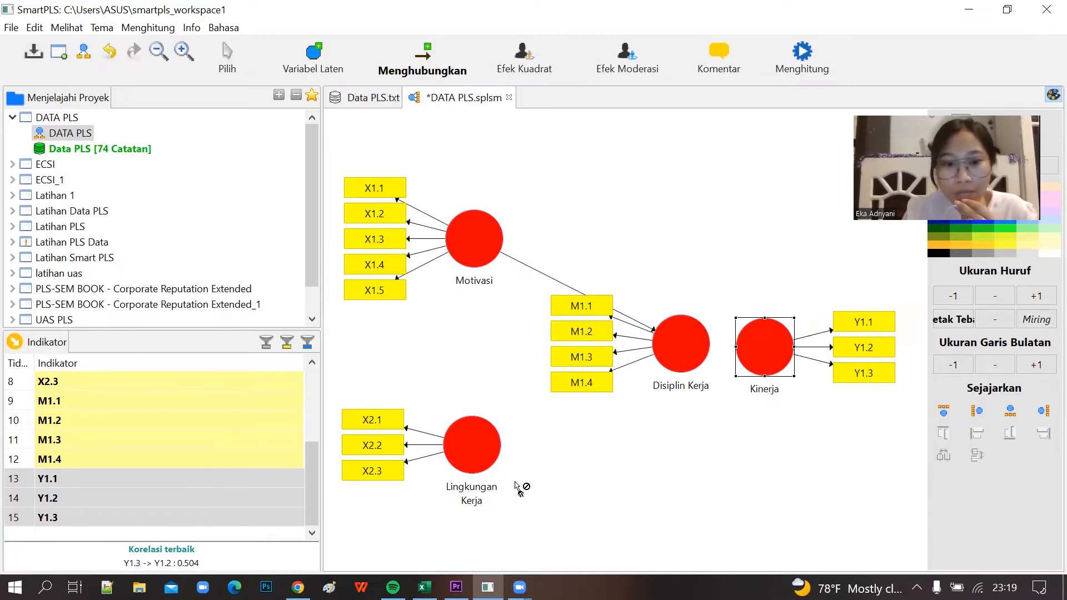
{"action": "left_click", "coordinate": [478, 460]}
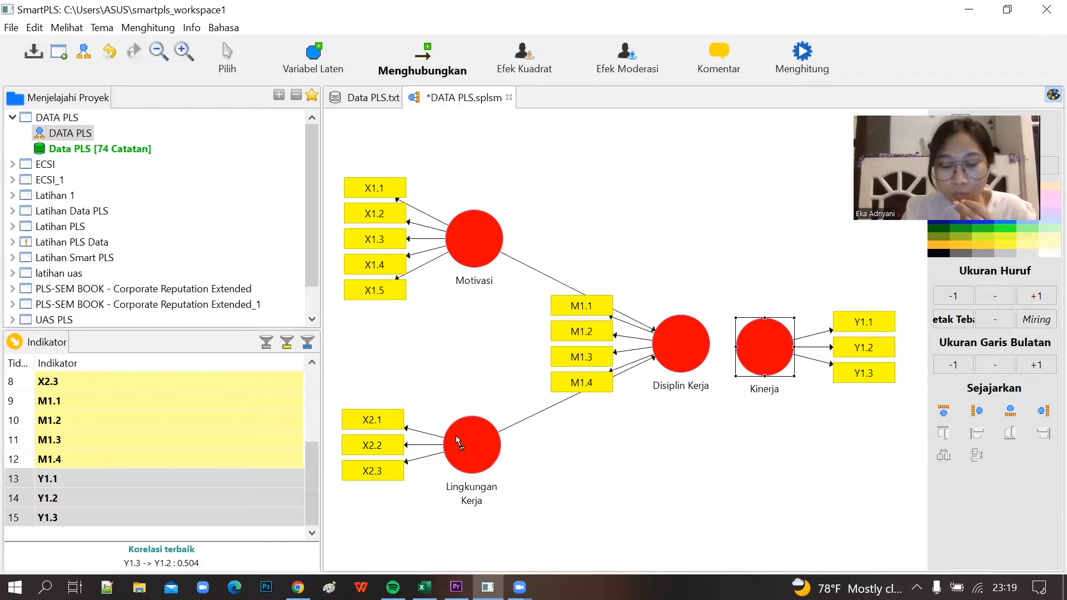
Connect the Motivasi and Lingkungan Kerja latent variables to Kinerja with paths pointing at Kinerja
{"action": "left_click", "coordinate": [488, 235]}
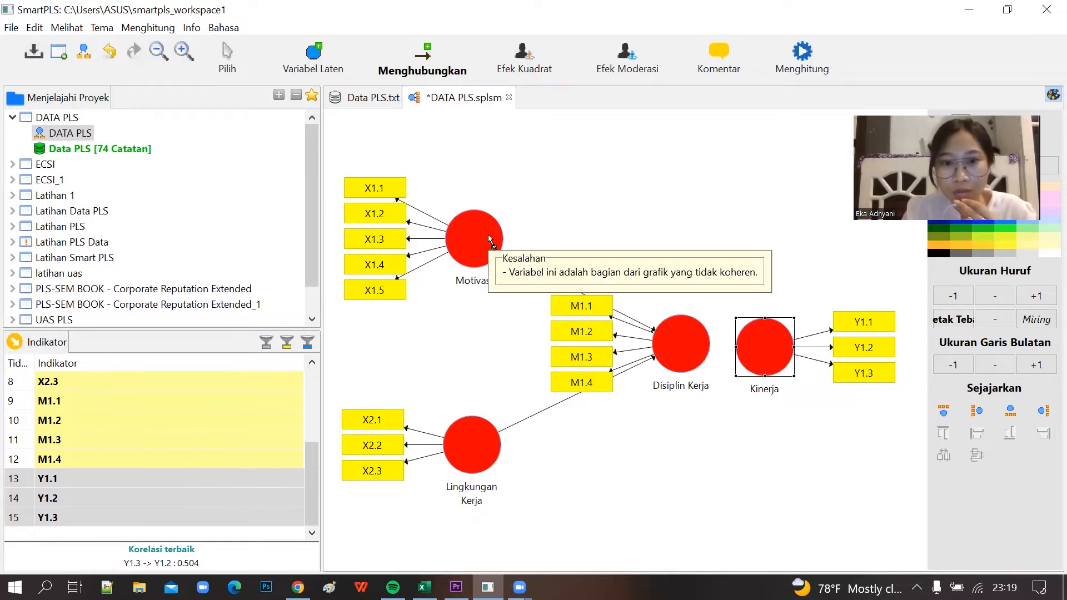
{"action": "left_click", "coordinate": [765, 337]}
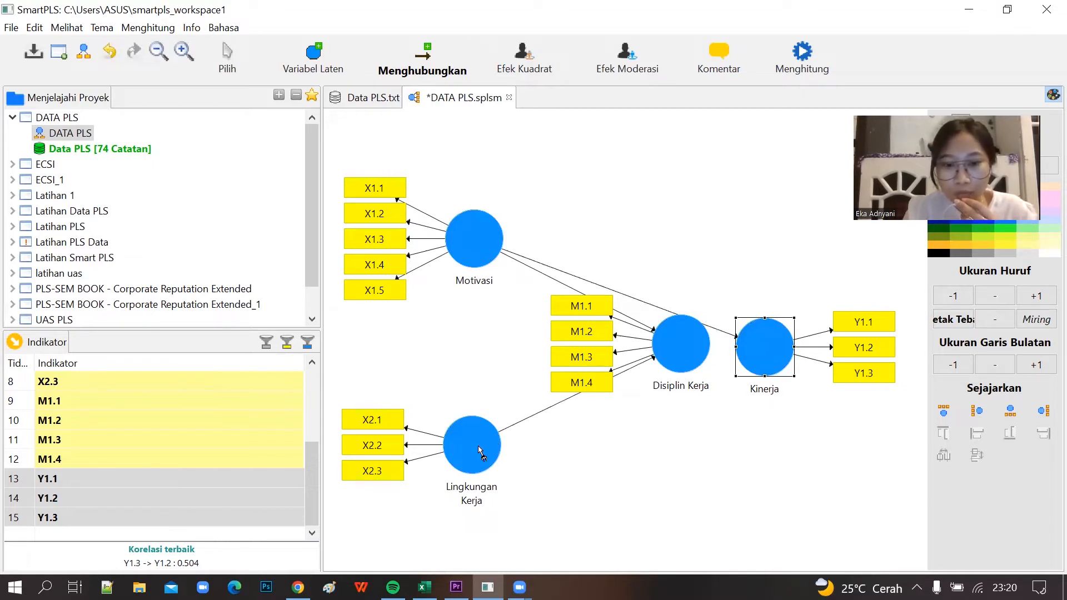
{"action": "left_click", "coordinate": [479, 445]}
{"action": "left_click", "coordinate": [756, 351]}
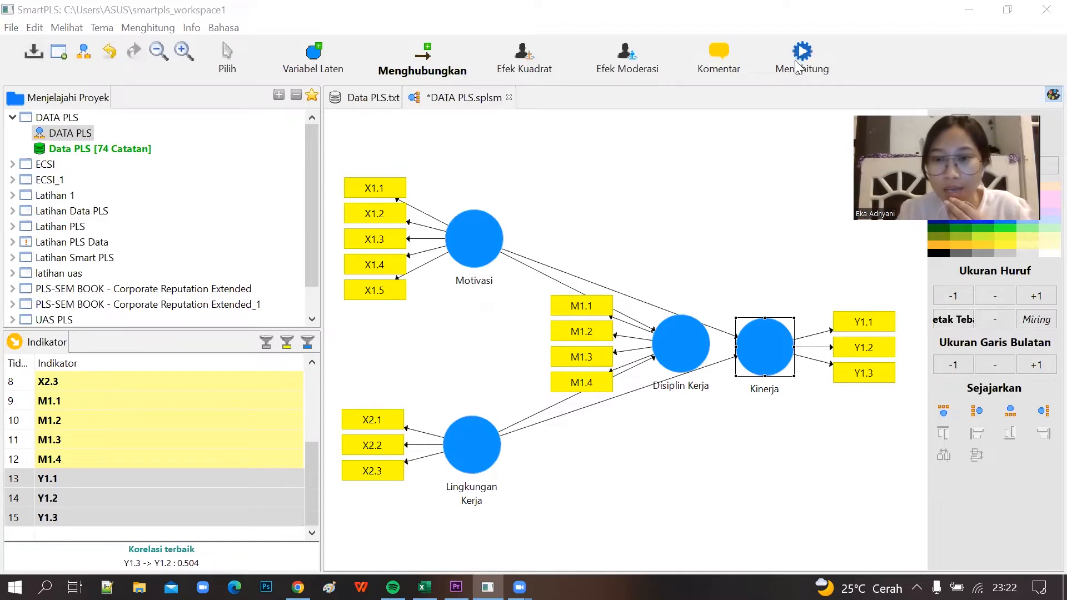
Run the PLS algorithm on the path model with the Jalur weighting scheme, 300 maximum iterations and stop criterion 7
{"action": "left_click", "coordinate": [810, 65]}
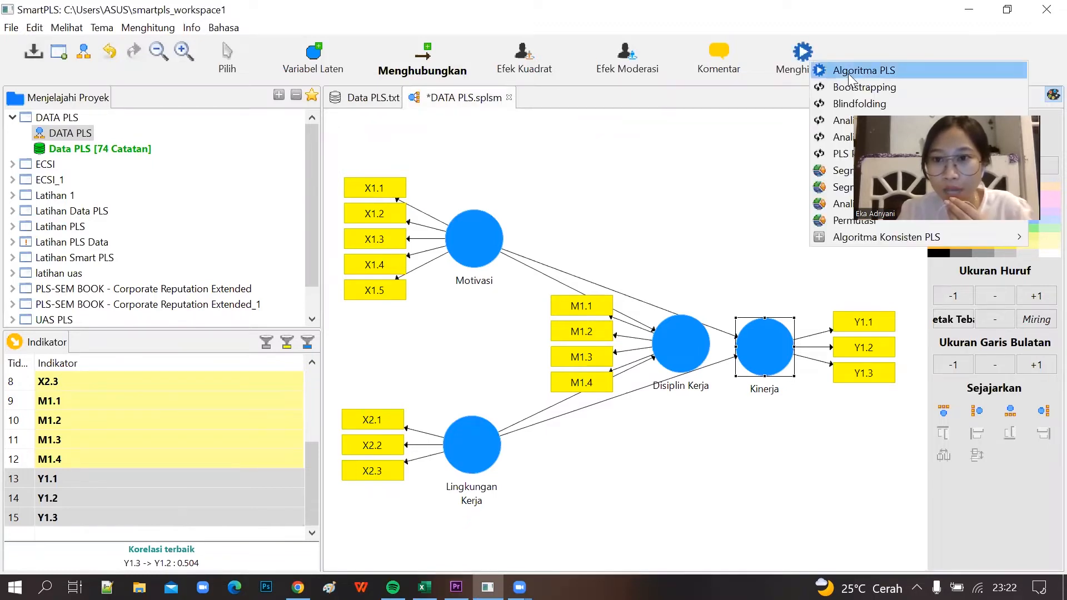
{"action": "left_click", "coordinate": [850, 78]}
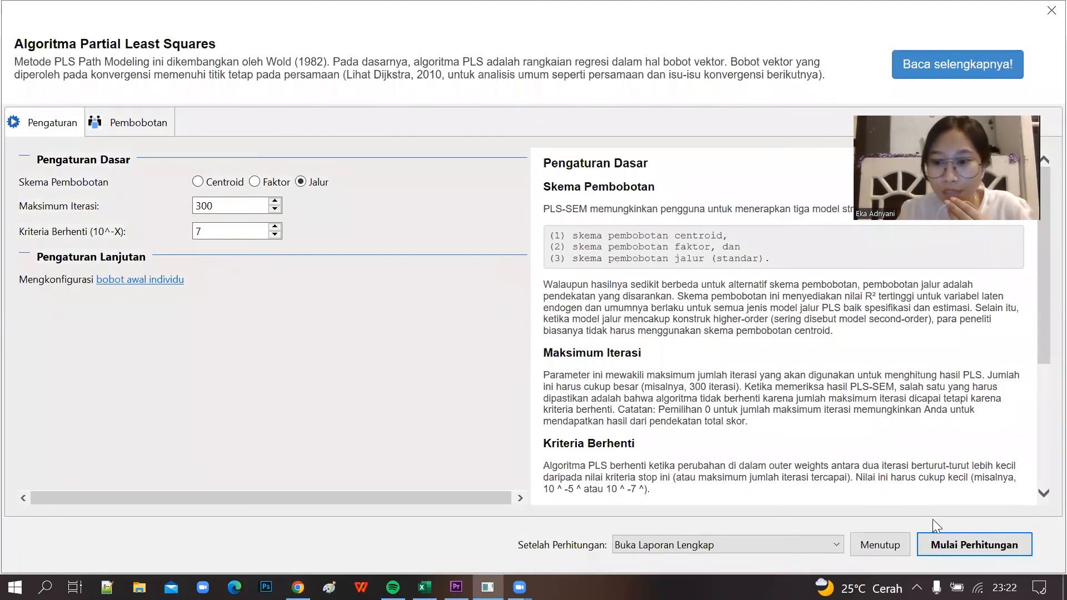
{"action": "left_click", "coordinate": [964, 547]}
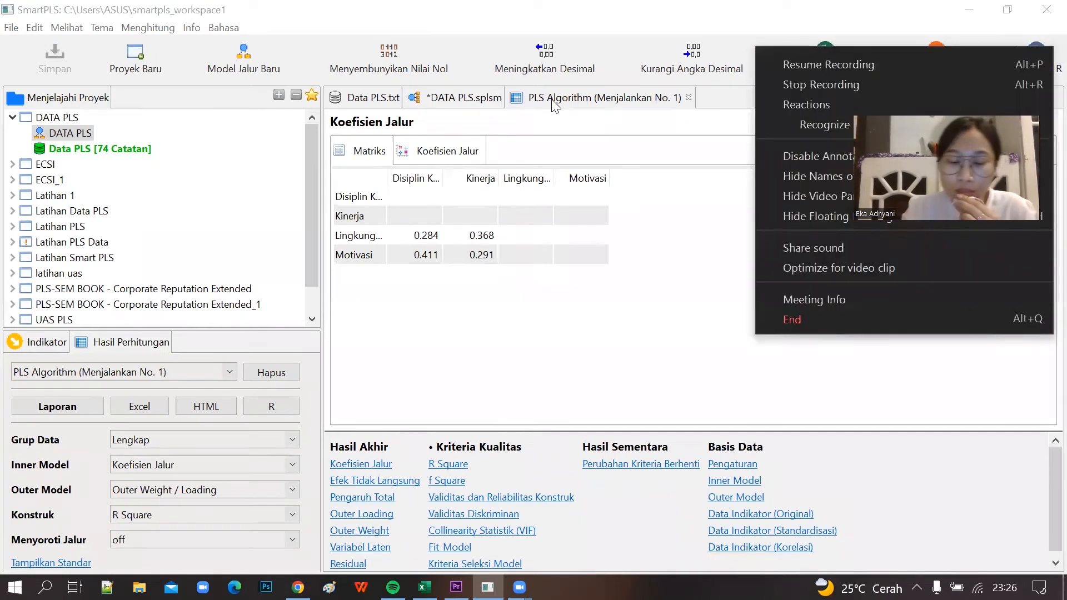
Examine the Outer Loading matrix of the PLS algorithm report for all indicators
{"action": "left_click", "coordinate": [862, 64]}
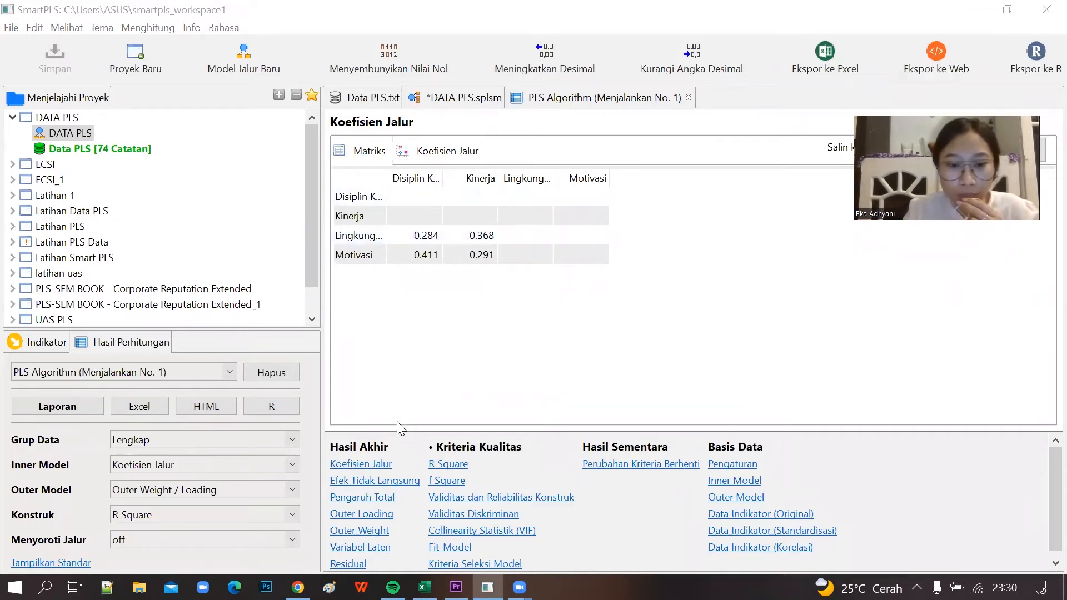
{"action": "left_click", "coordinate": [361, 514]}
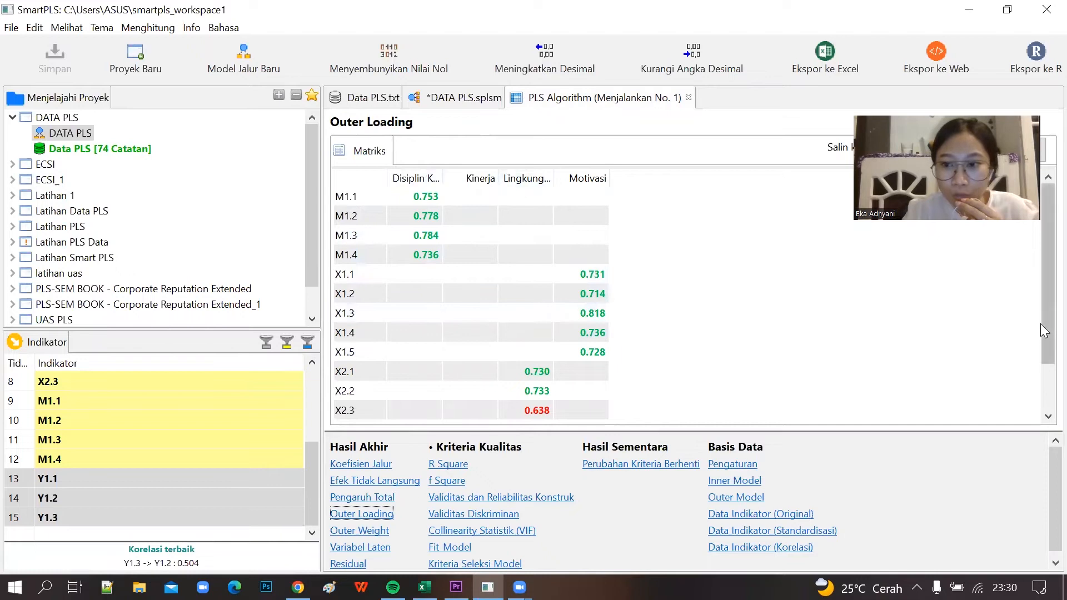
{"action": "left_click_drag", "start_coordinate": [1040, 323], "coordinate": [1041, 353]}
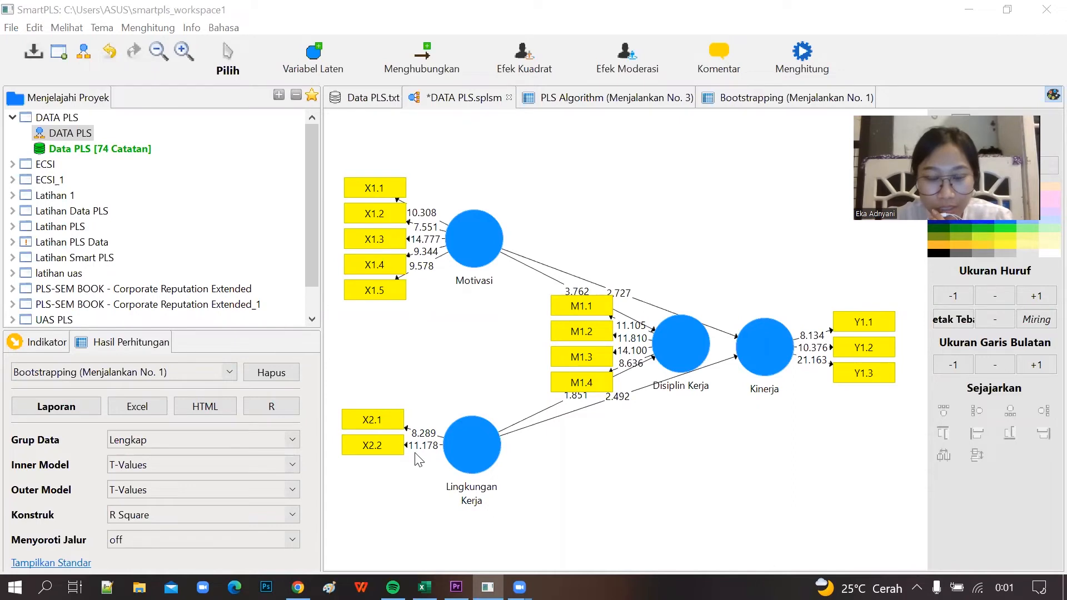
Delete indicator X2.1 from the Lingkungan Kerja latent variable and rerun the PLS algorithm with the same settings
{"action": "right_click", "coordinate": [383, 424]}
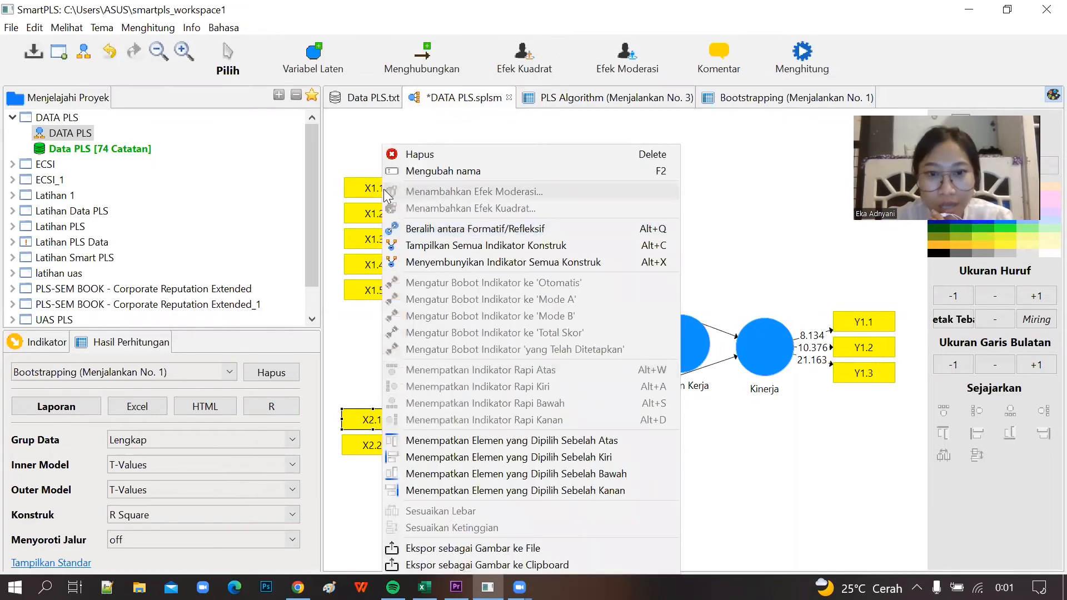
{"action": "left_click", "coordinate": [442, 154]}
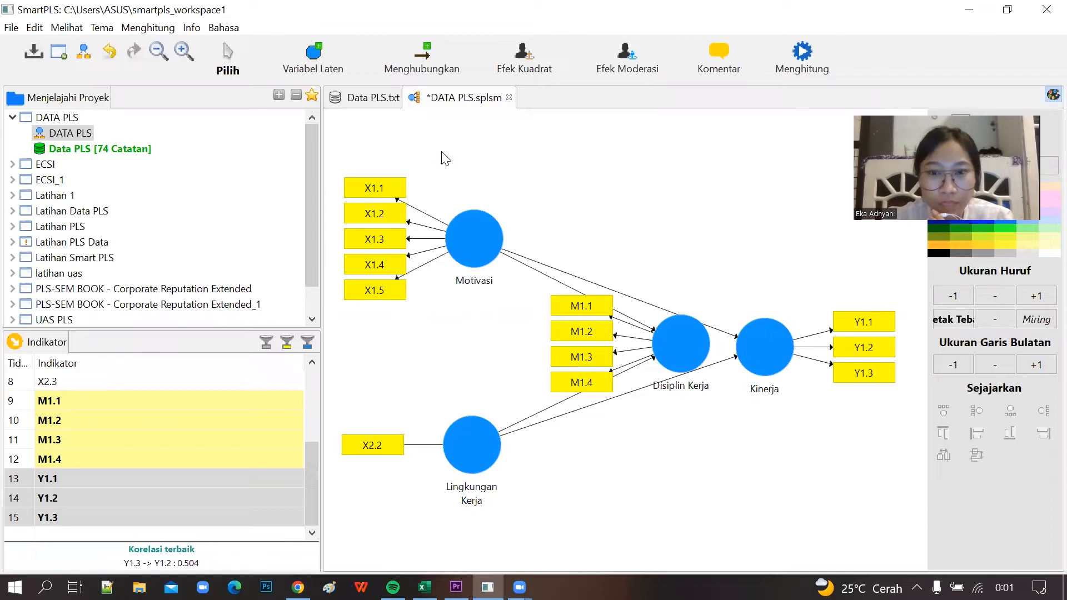
{"action": "left_click", "coordinate": [802, 58]}
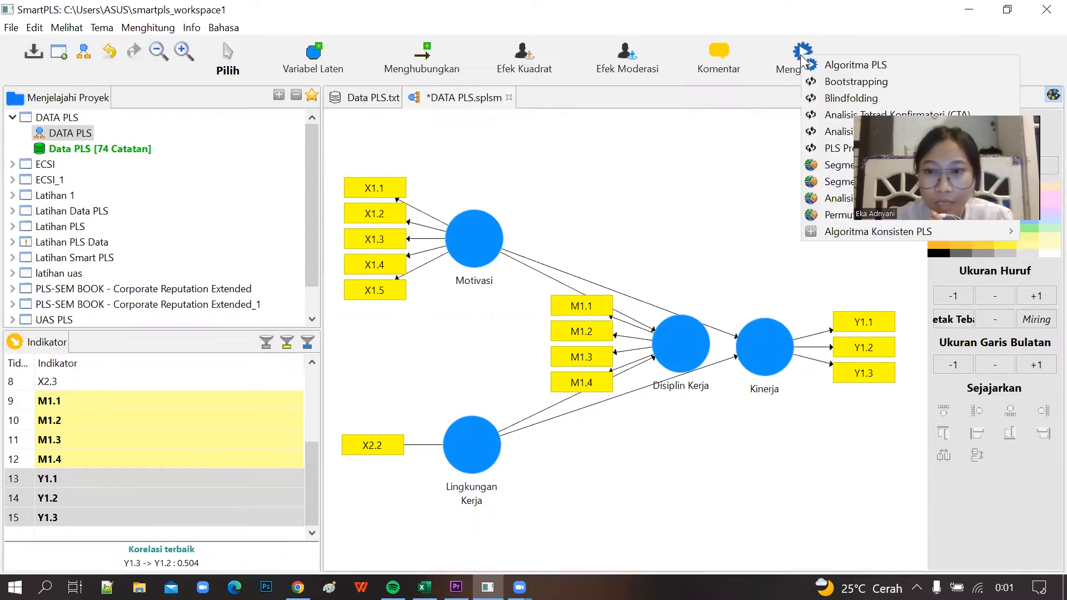
{"action": "left_click", "coordinate": [836, 66]}
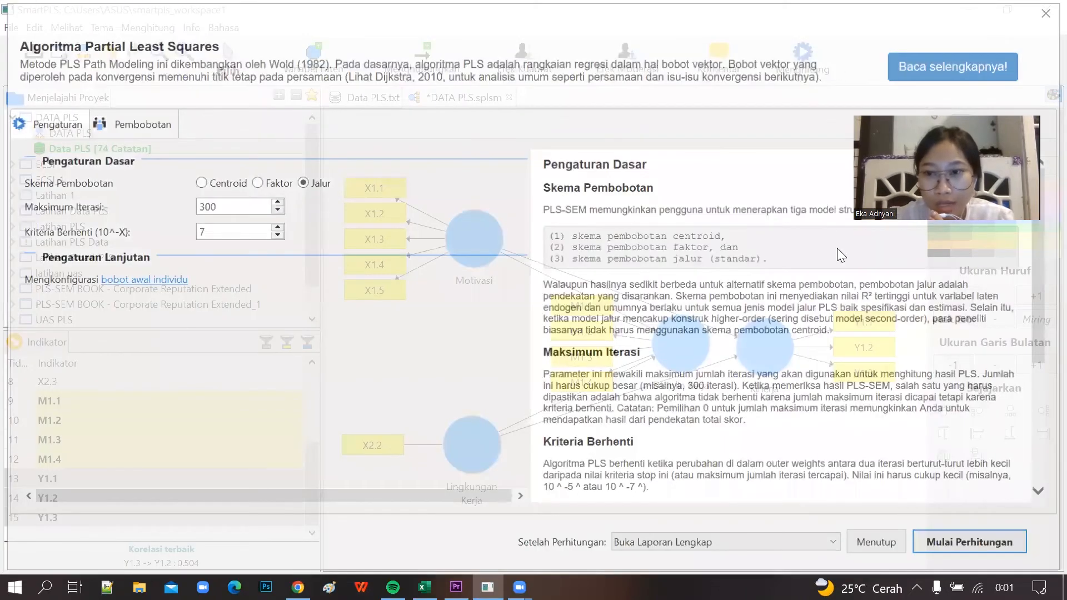
{"action": "scroll", "coordinate": [1040, 434], "scroll_direction": "down", "scroll_amount": 4}
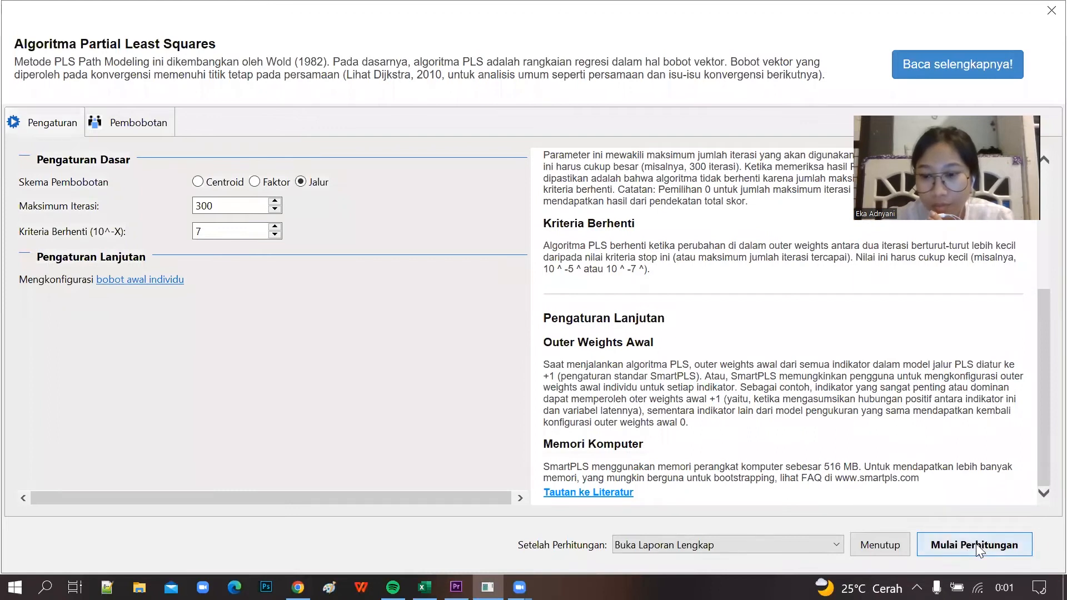
{"action": "left_click", "coordinate": [976, 545]}
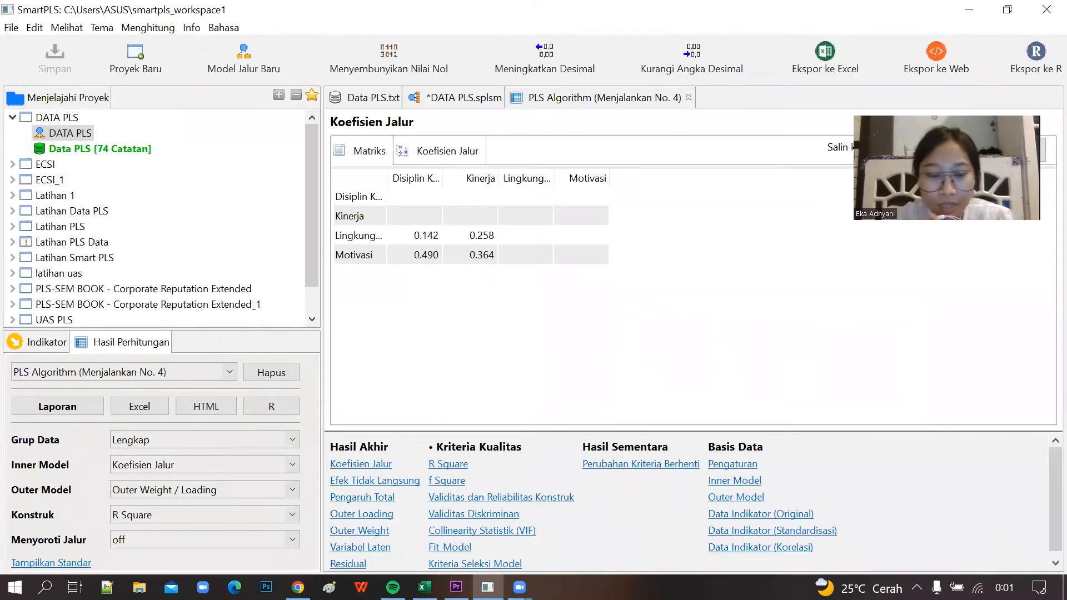
Review the construct validity and reliability table and the R Square results in the PLS algorithm report
{"action": "left_click", "coordinate": [489, 498]}
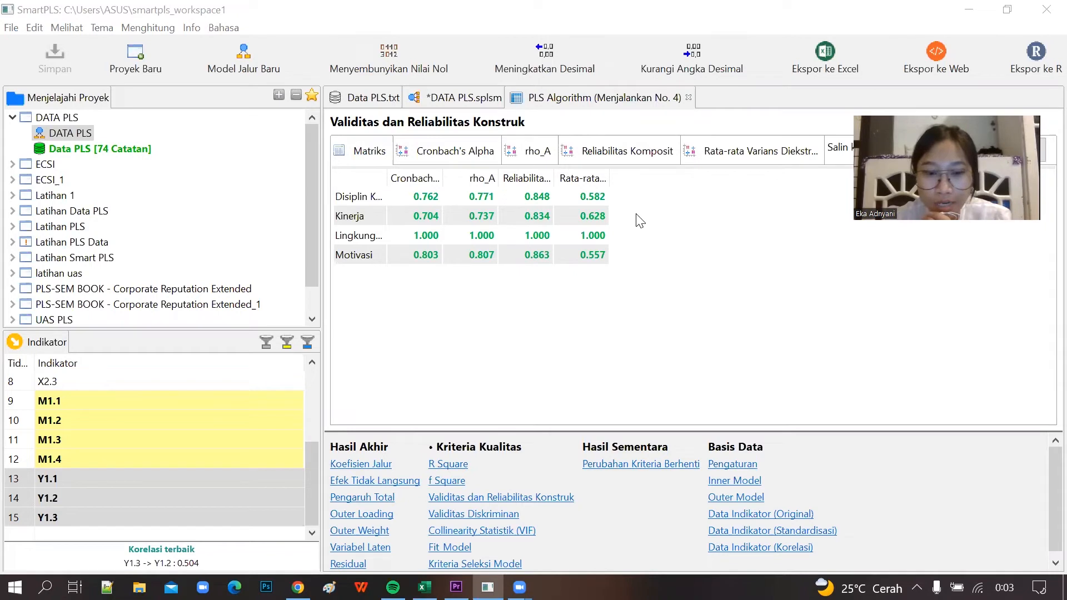
{"action": "left_click", "coordinate": [453, 466]}
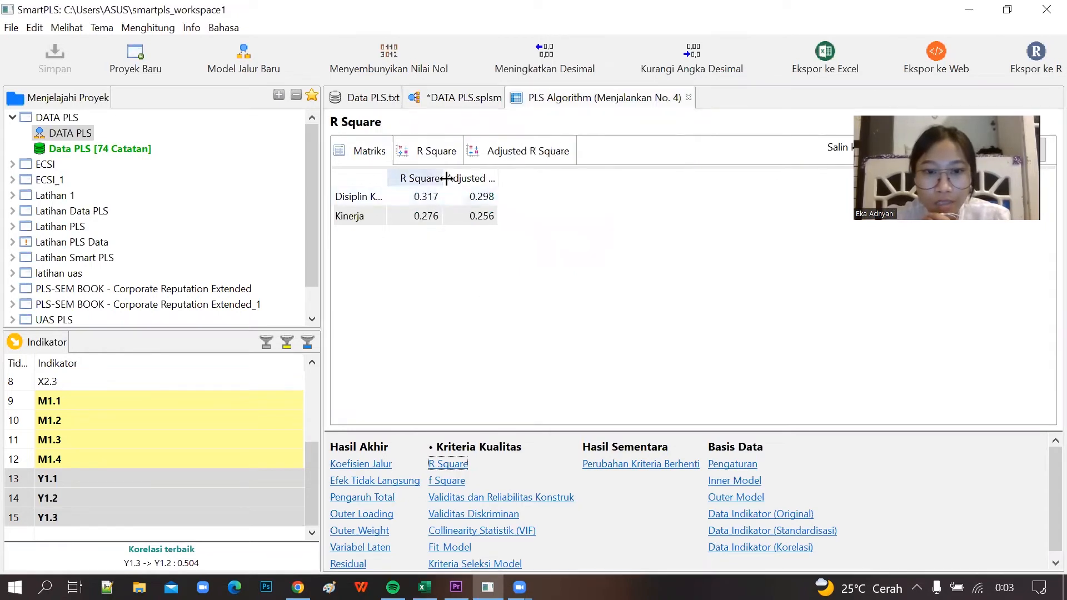
Widen the R Square and variable name columns of the R Square matrix to read the values for Disiplin Kerja and Kinerja
{"action": "left_click_drag", "start_coordinate": [442, 178], "coordinate": [487, 178]}
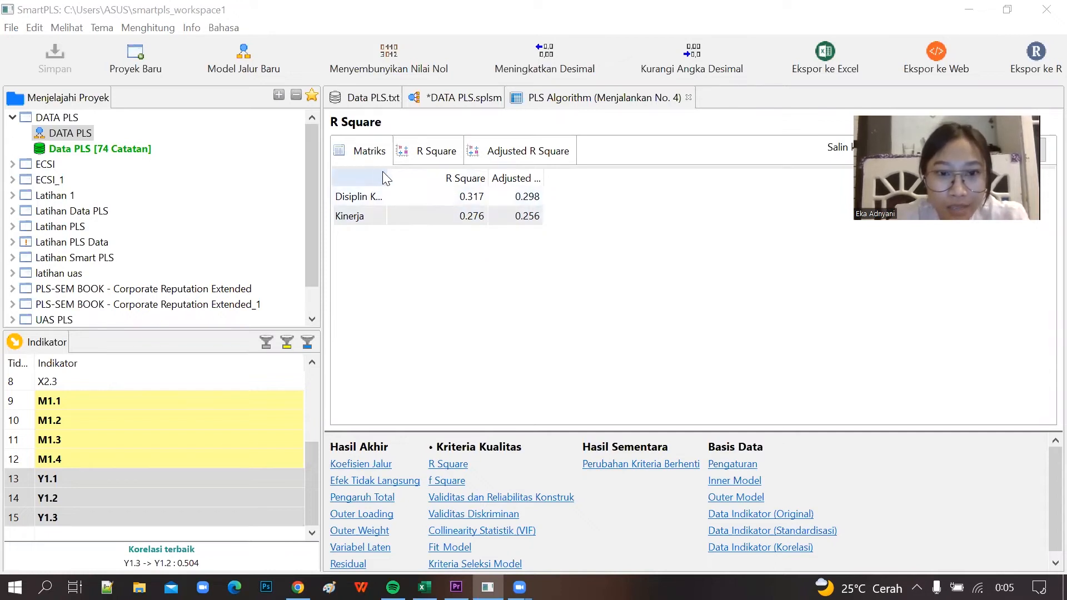
{"action": "left_click_drag", "start_coordinate": [391, 178], "coordinate": [471, 177]}
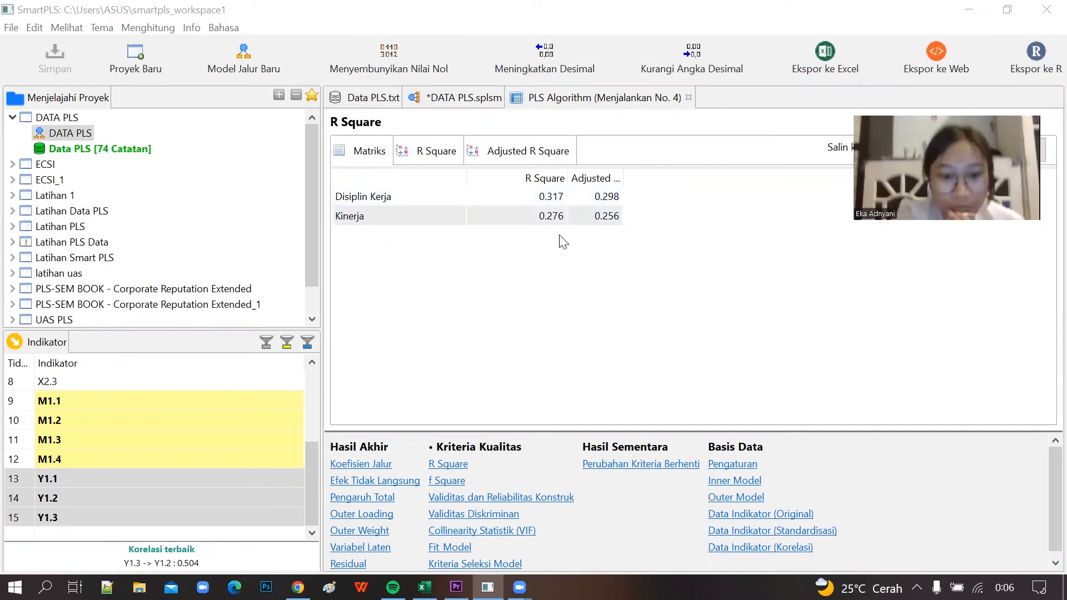
{"action": "left_click", "coordinate": [480, 158]}
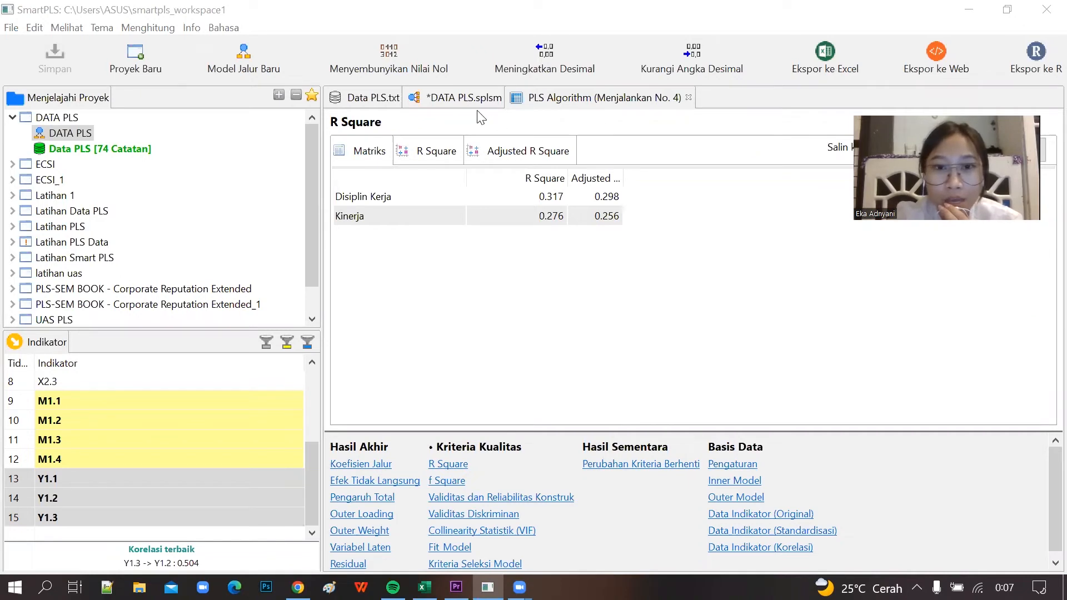
Run basic bootstrapping on the path model with 500 subsamples, parallel processing, BCa confidence intervals, a one-tailed test and significance level 0.05
{"action": "left_click", "coordinate": [463, 100]}
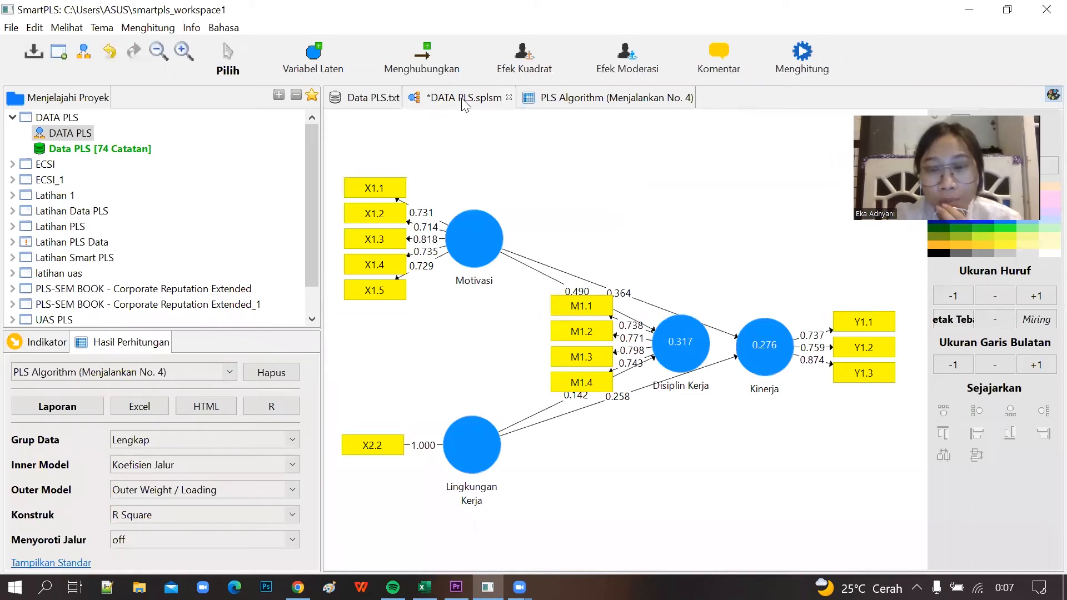
{"action": "left_click", "coordinate": [810, 59]}
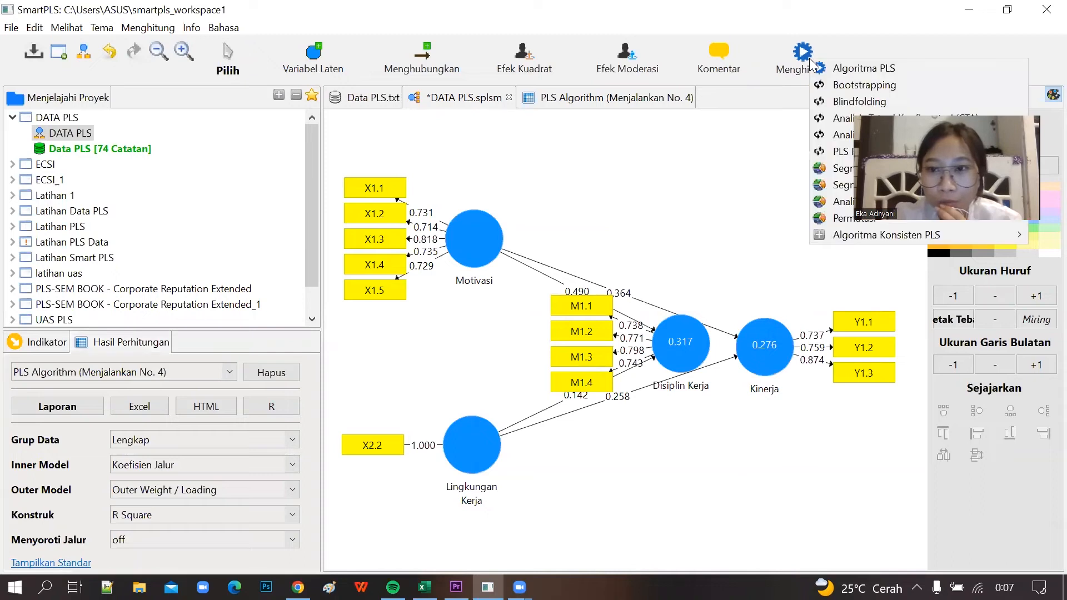
{"action": "left_click", "coordinate": [858, 87]}
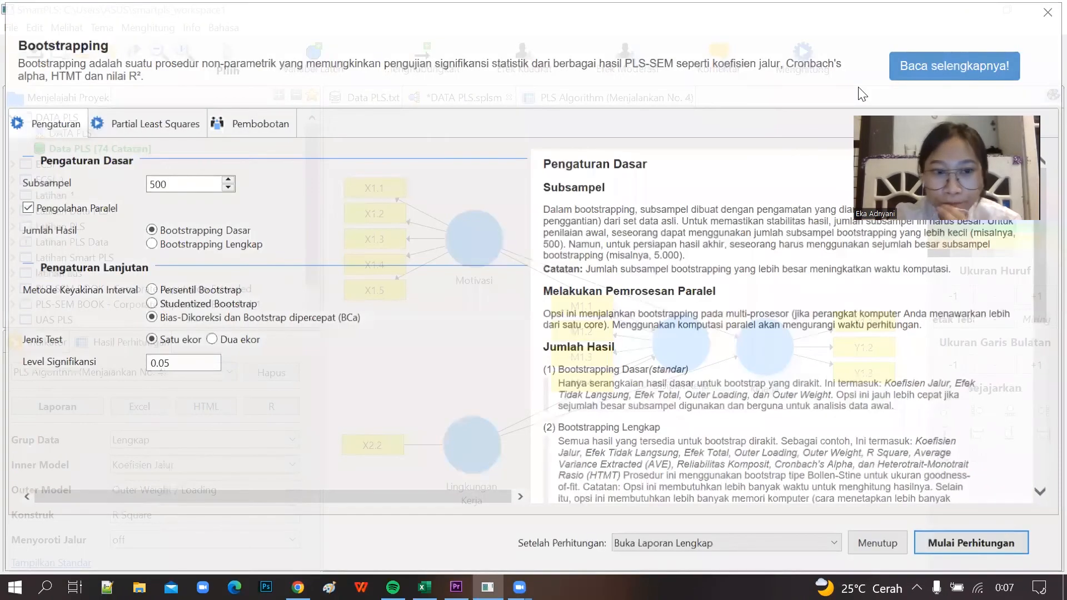
{"action": "left_click", "coordinate": [999, 552]}
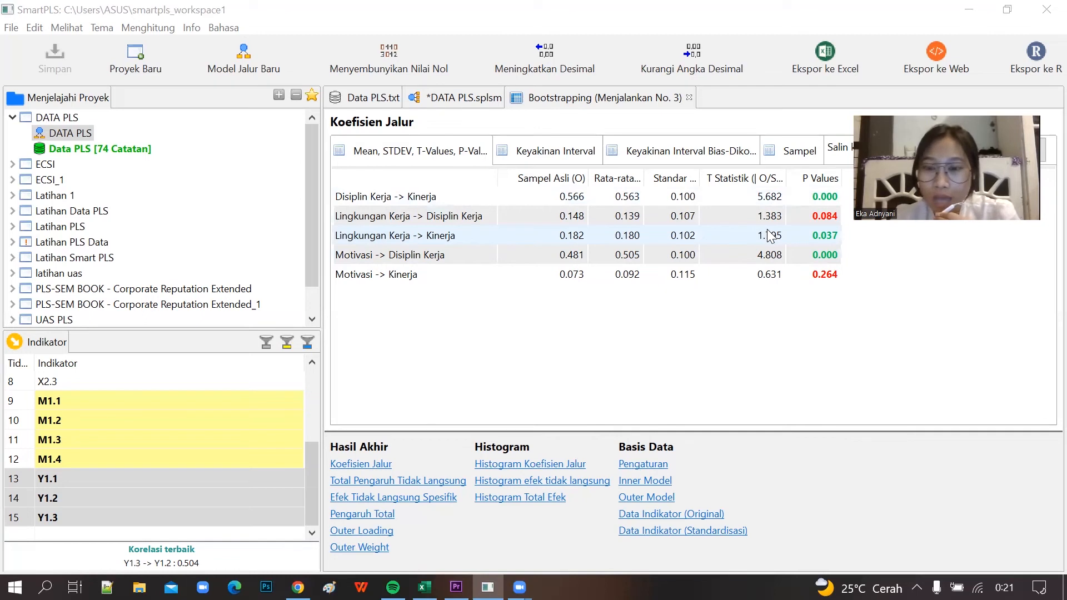
Review the T statistics and P Values of the path coefficients and the specific indirect effects, widening the latter table's path name column
{"action": "left_click", "coordinate": [835, 221]}
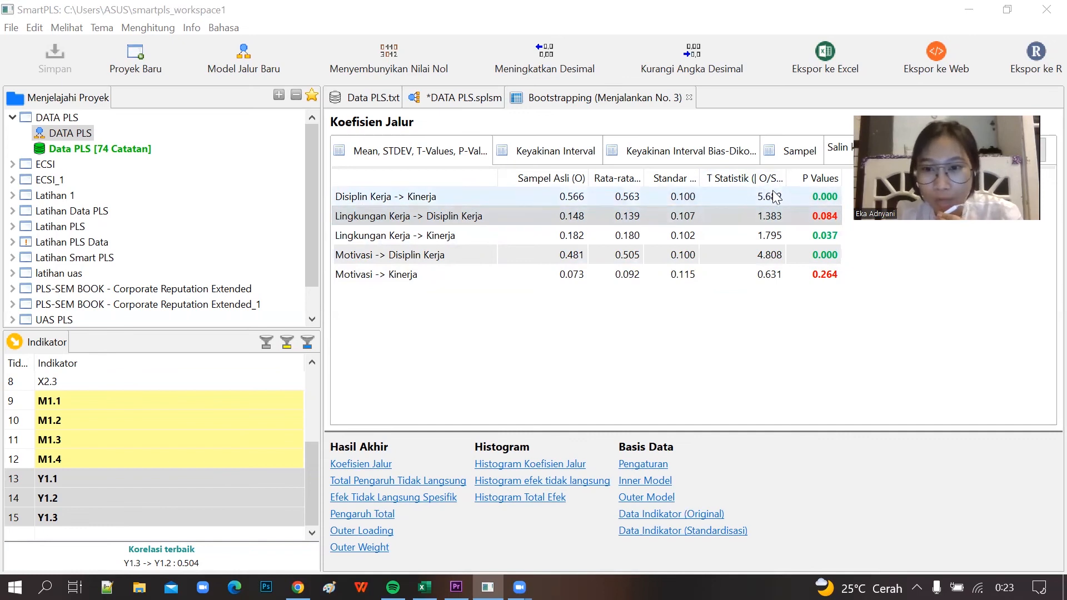
{"action": "left_click", "coordinate": [795, 214]}
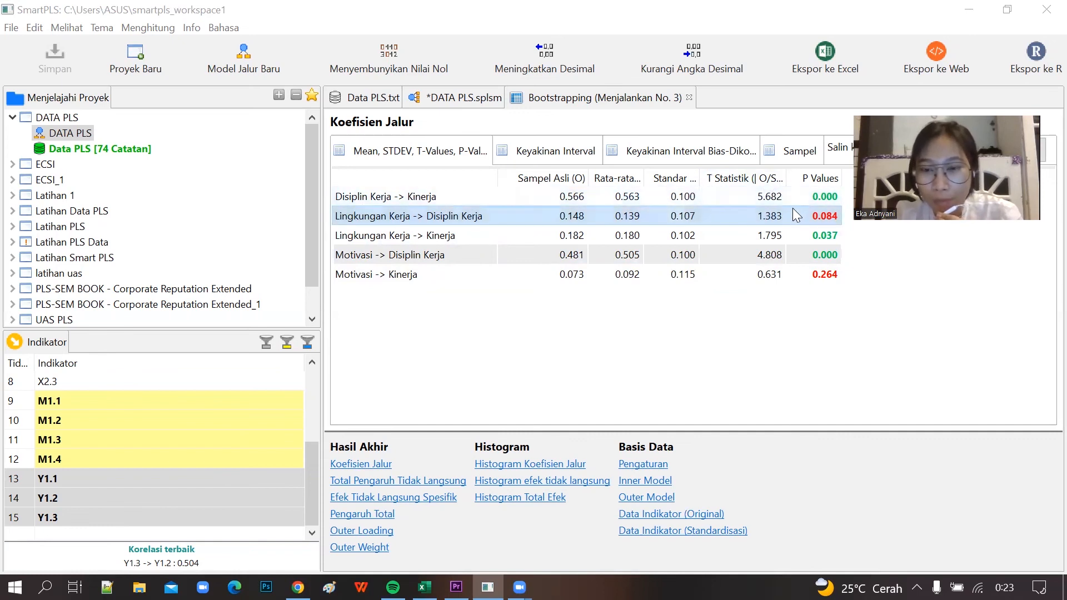
{"action": "left_click", "coordinate": [757, 202]}
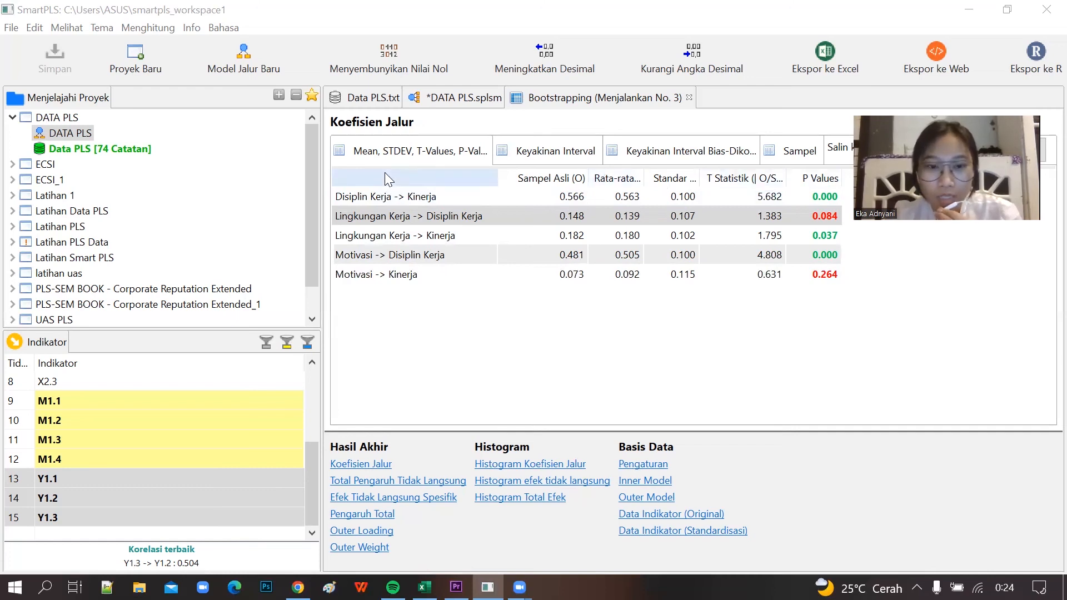
{"action": "left_click", "coordinate": [382, 208]}
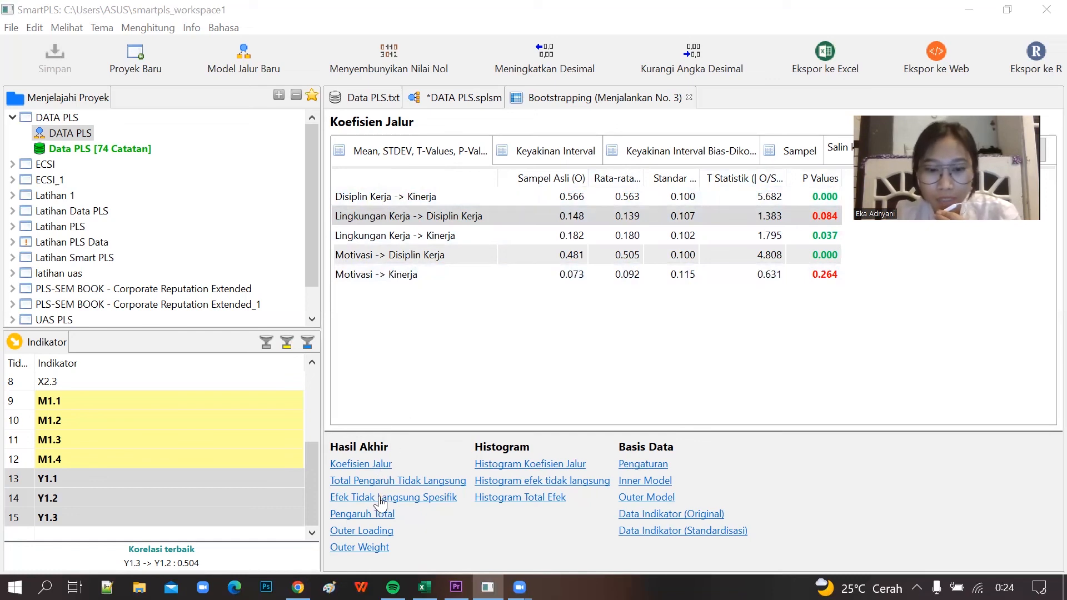
{"action": "left_click", "coordinate": [380, 499]}
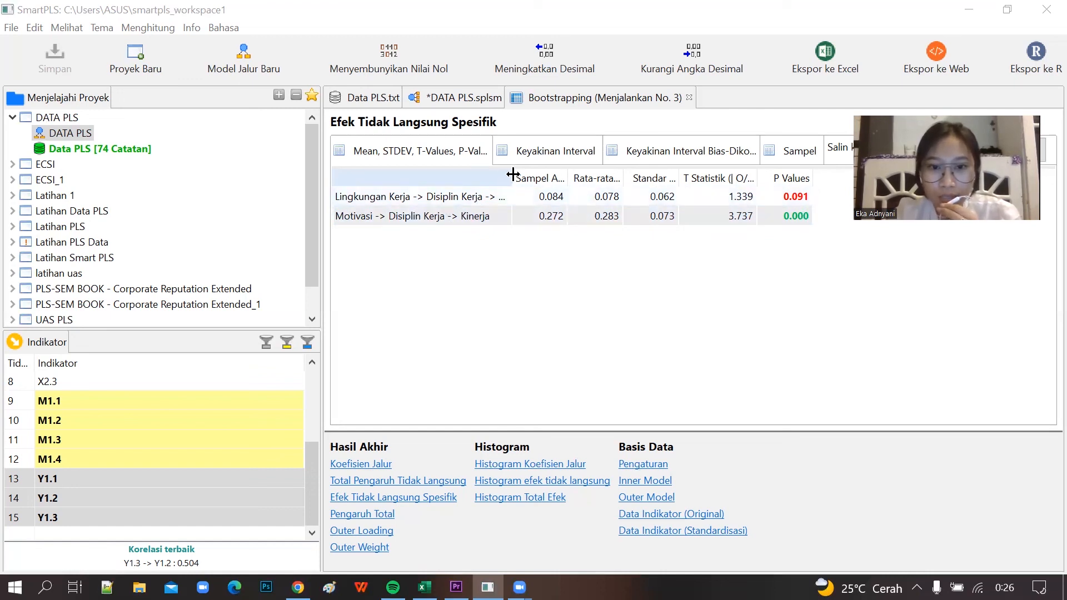
{"action": "left_click_drag", "start_coordinate": [512, 175], "coordinate": [543, 175]}
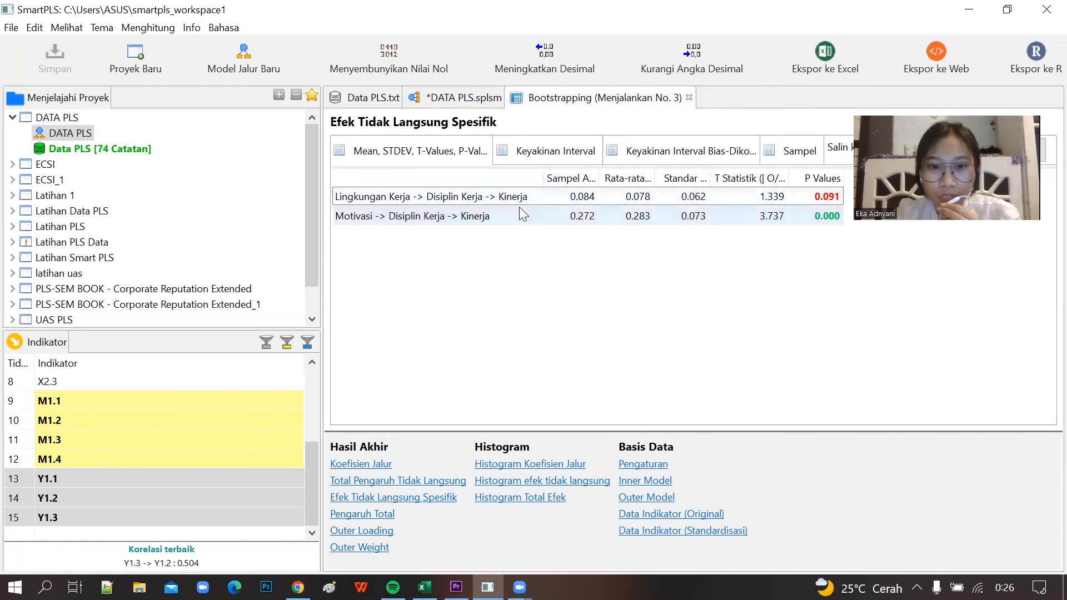